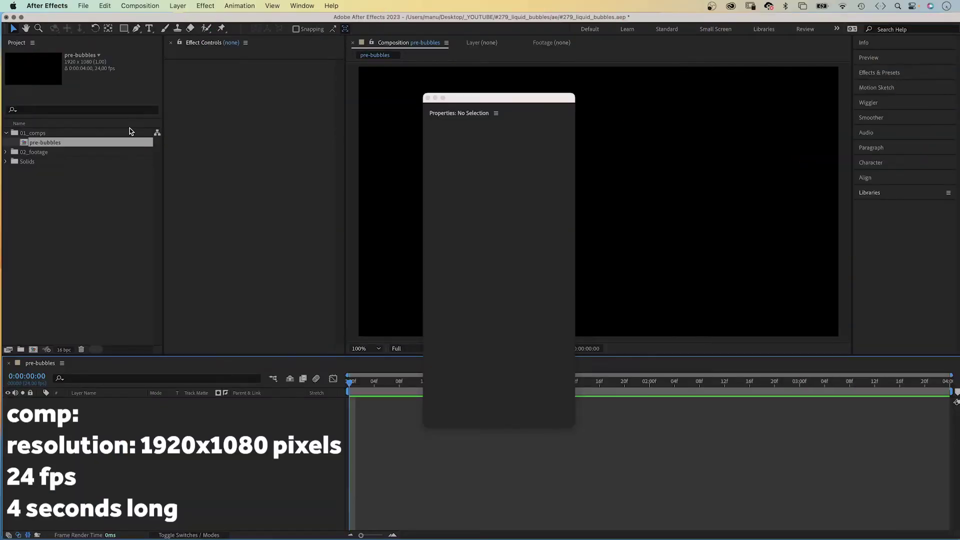
Step: Pick the Ellipse Tool from the Rectangle tool flyout in the pre-bubbles comp
drag(124, 28, 156, 49)
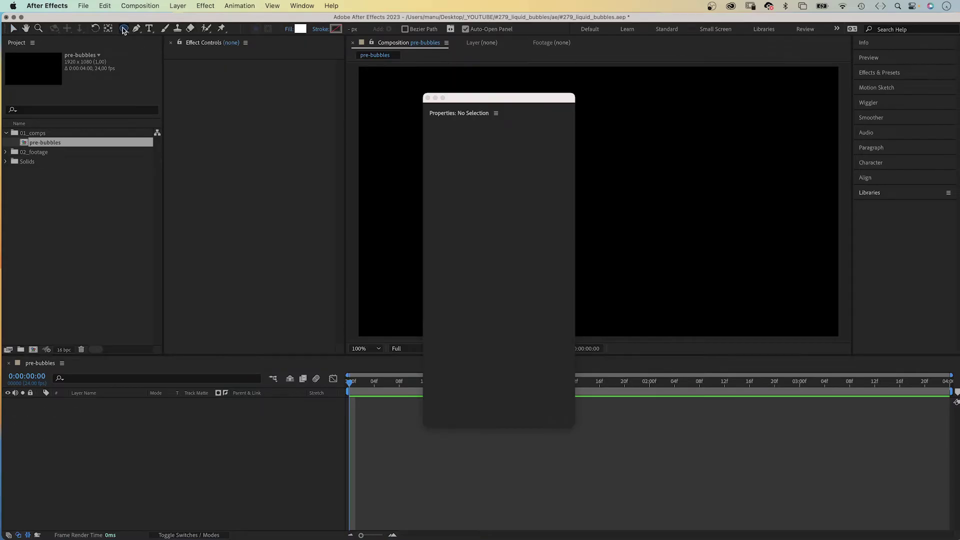
Step: Create a full-comp ellipse, resize it to 350 x 350, and dock the Properties panel
double_click(124, 29)
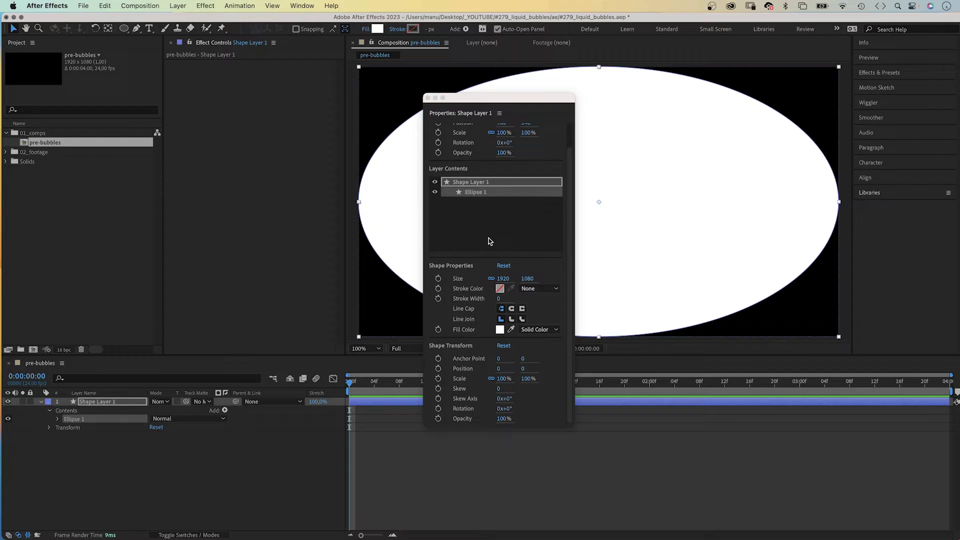
click(490, 278)
click(502, 279)
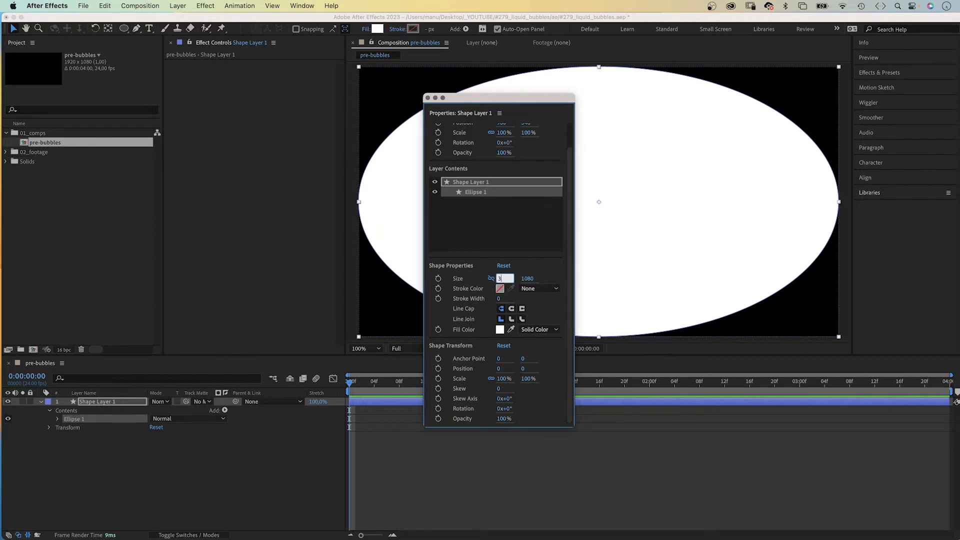
key(Tab)
text(35)
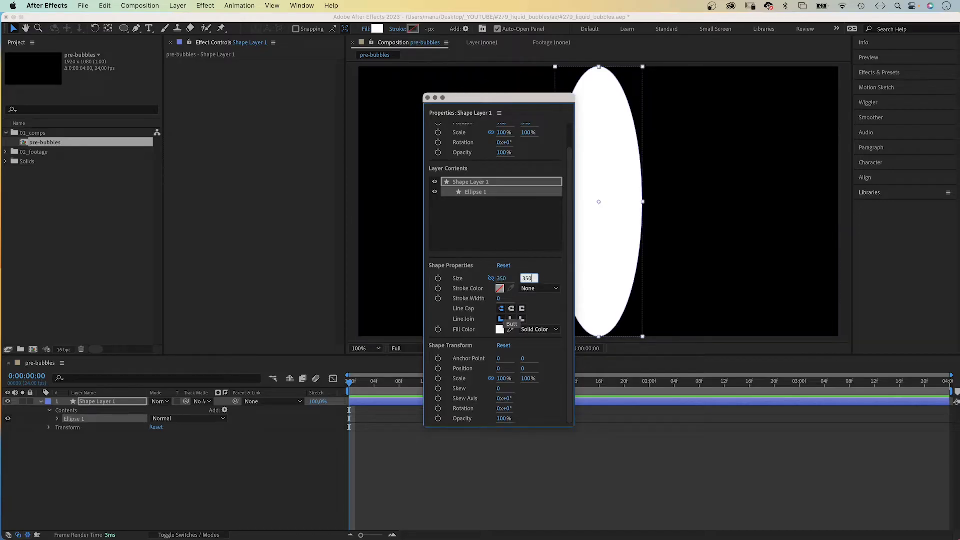
key(Return)
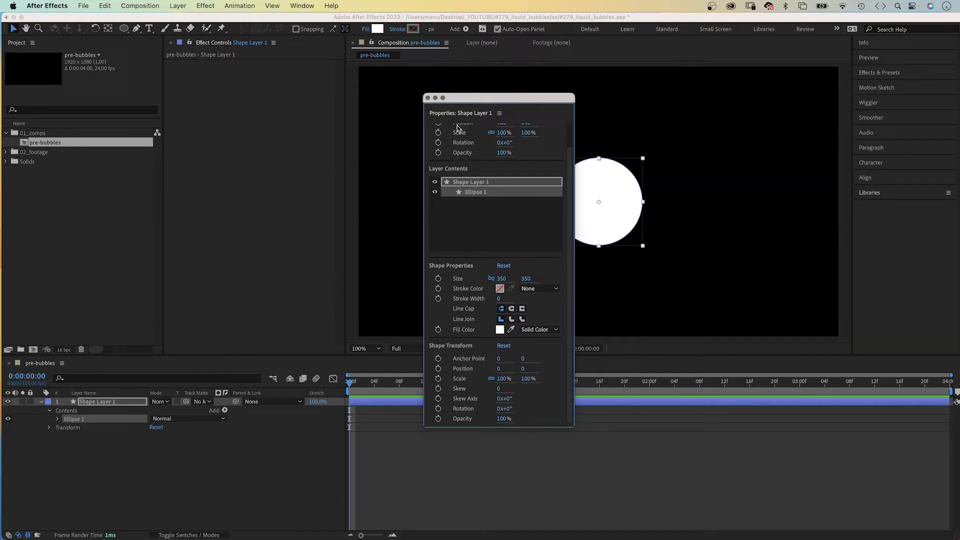
drag(468, 116, 203, 156)
click(186, 42)
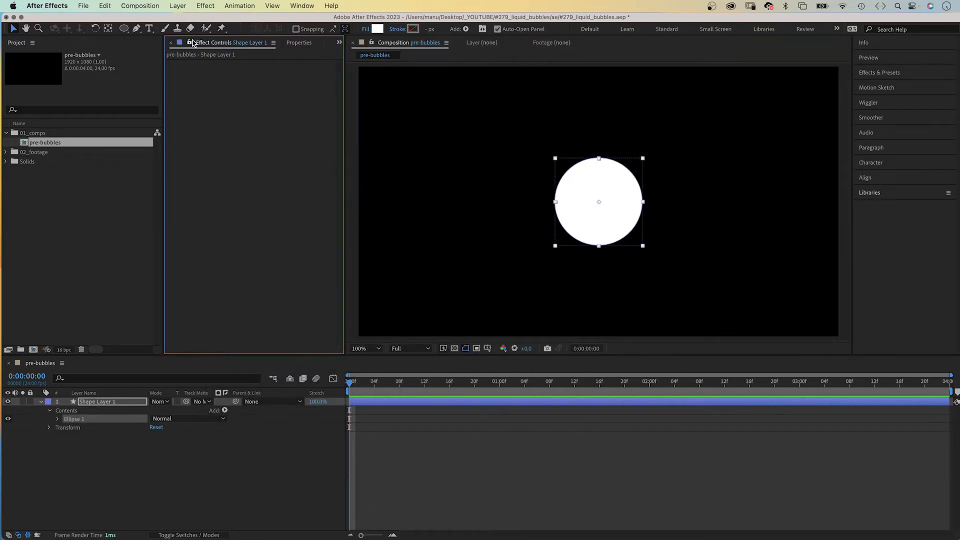
Step: Rename the circle's shape layer to 'bubble 1'
click(288, 44)
scroll(330, 80, up, 2)
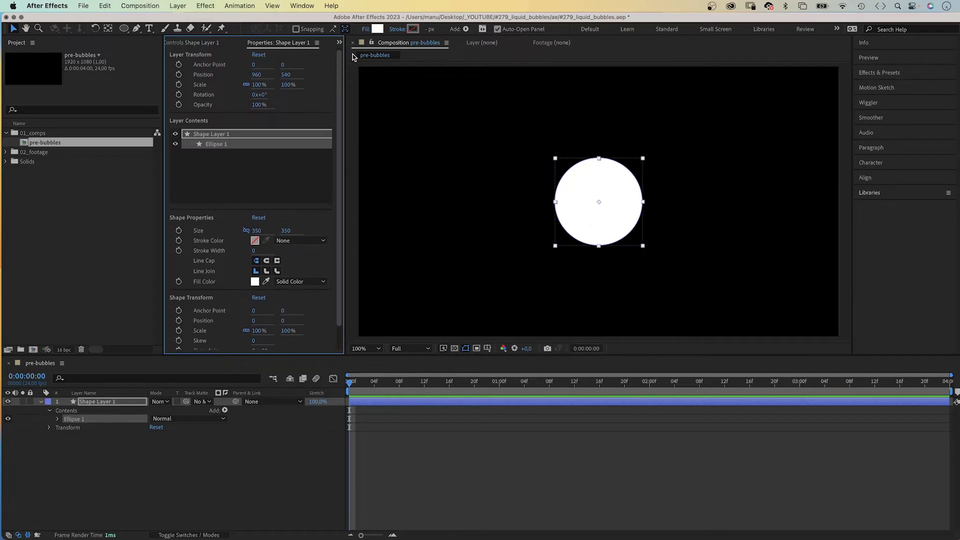
click(207, 145)
text(bubble)
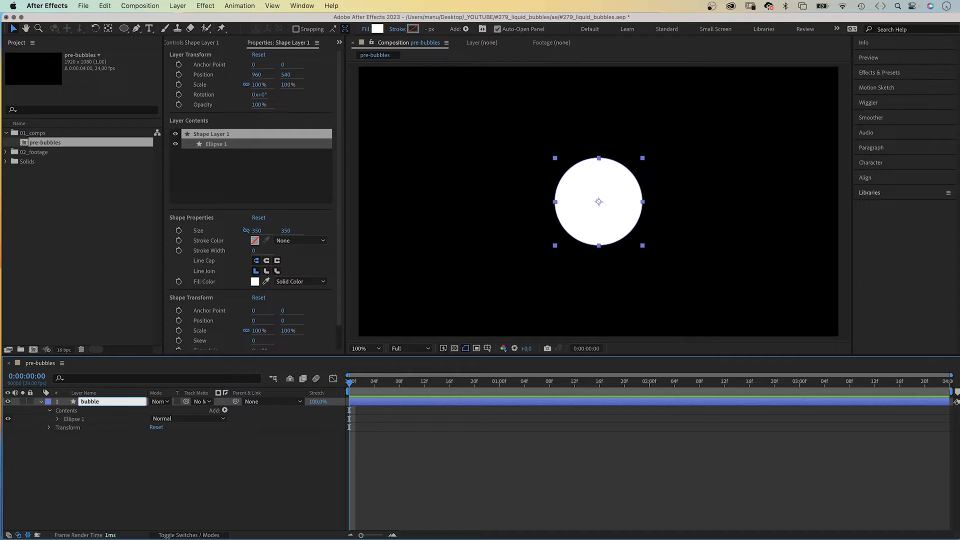
key(Return)
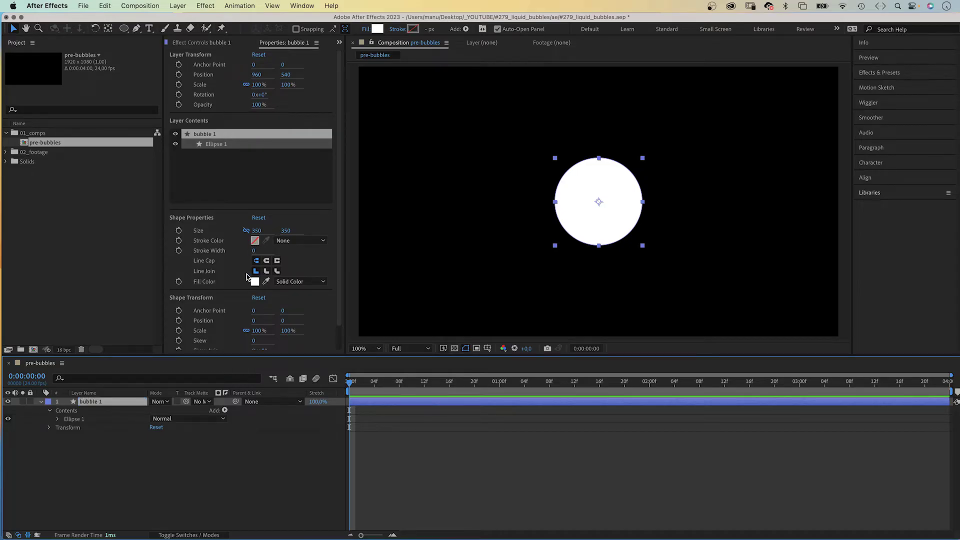
Step: Check that the circle's fill colour stays pure white
click(254, 283)
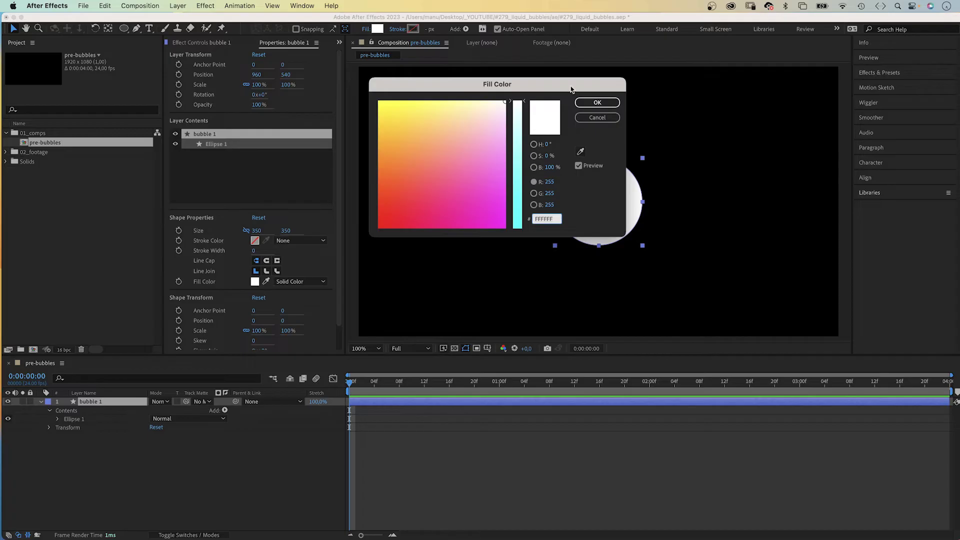
click(596, 102)
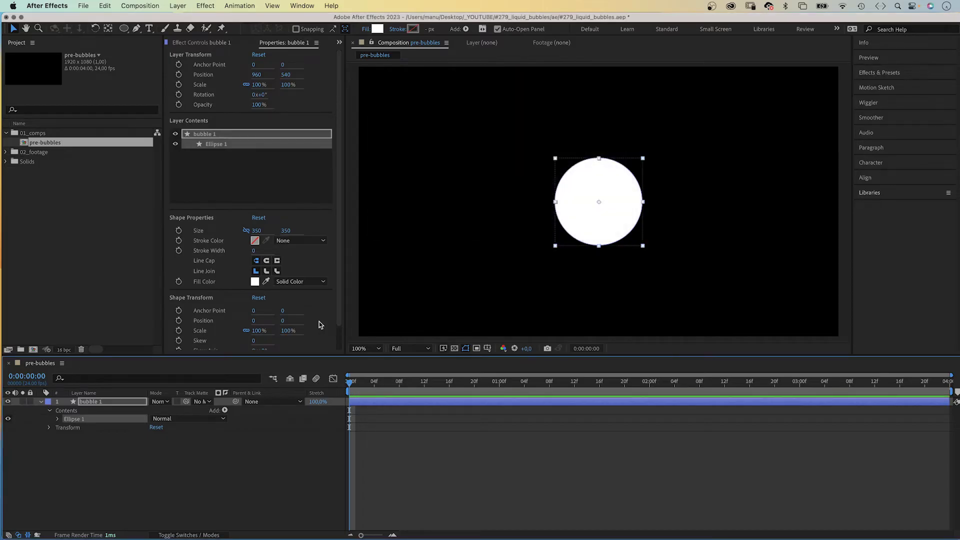
drag(338, 318, 339, 334)
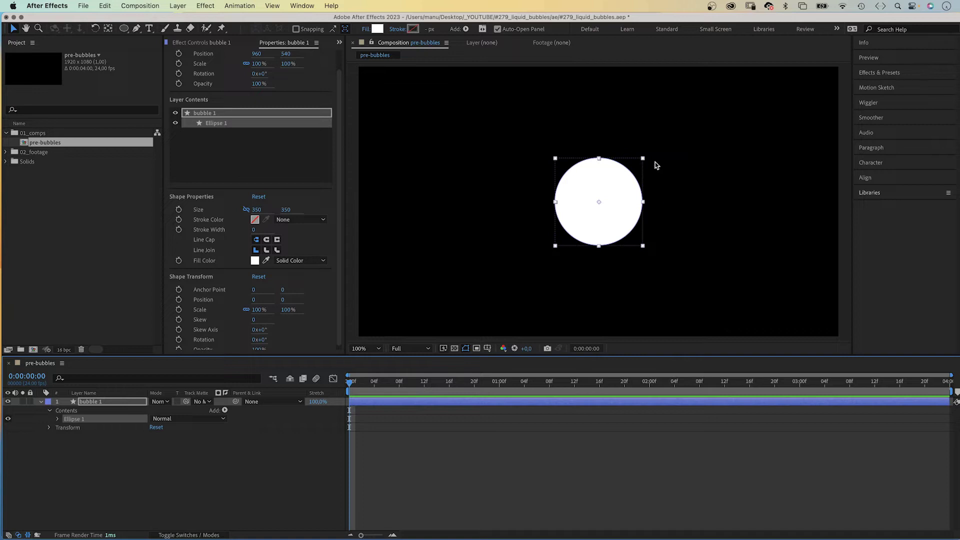
click(898, 73)
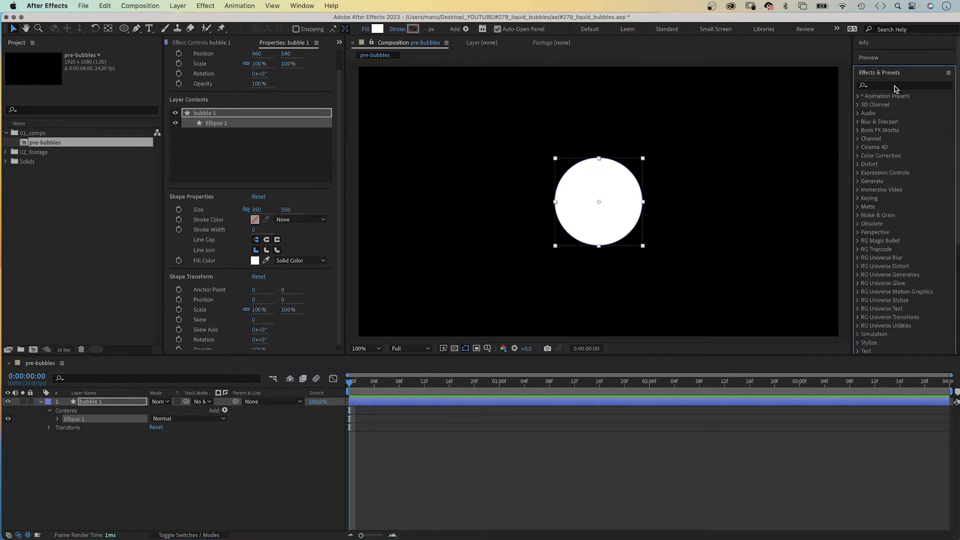
Step: Apply Turbulent Displace to bubble 1 with Amount 20 and Size 90
click(894, 86)
text(turbulent)
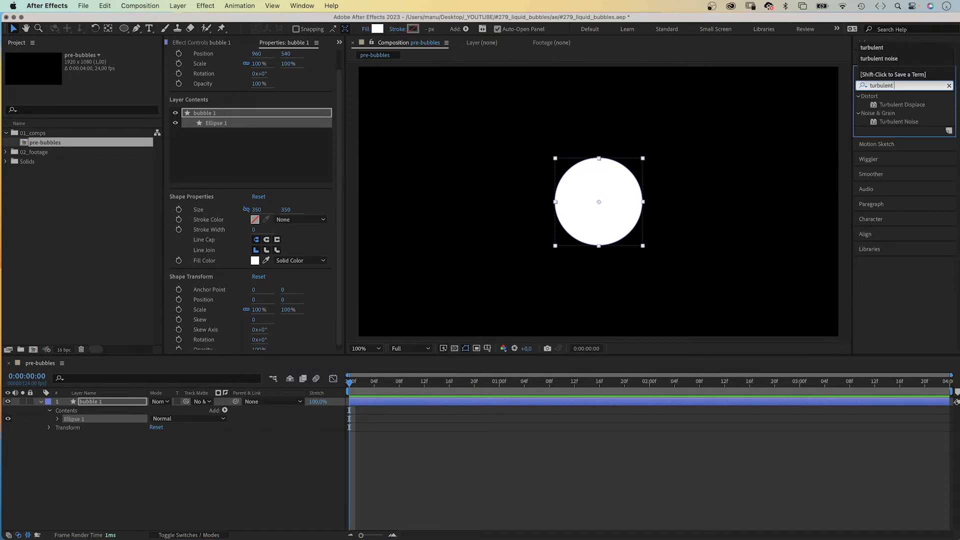
text( d)
drag(875, 107, 93, 404)
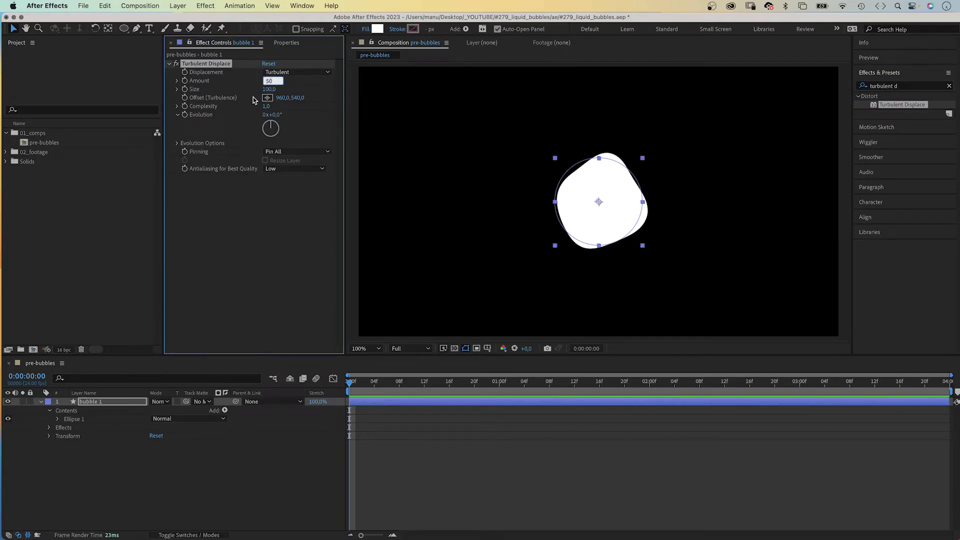
text(0)
key(Tab)
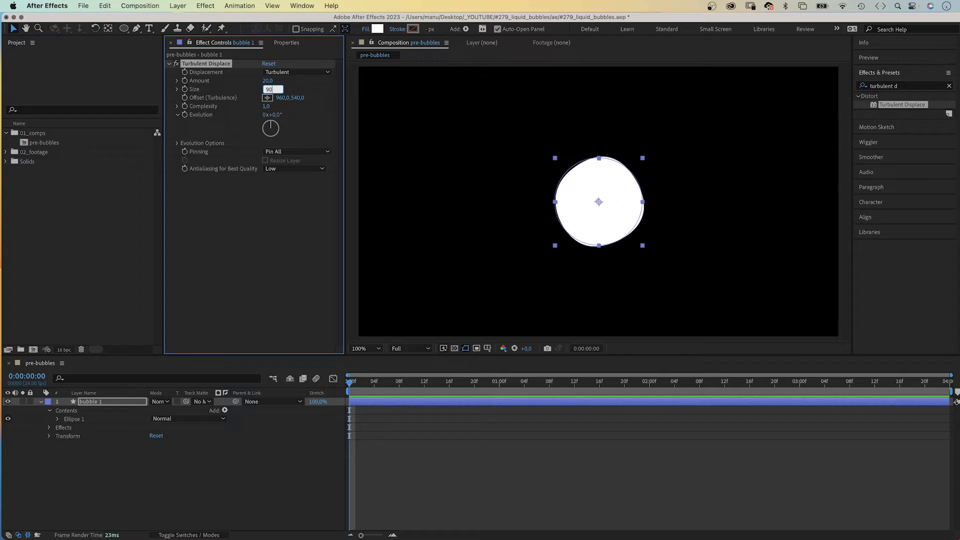
text(90)
Step: Drive Turbulent Displace Evolution with the expression time*50 and preview the wobble
drag(284, 125, 249, 149)
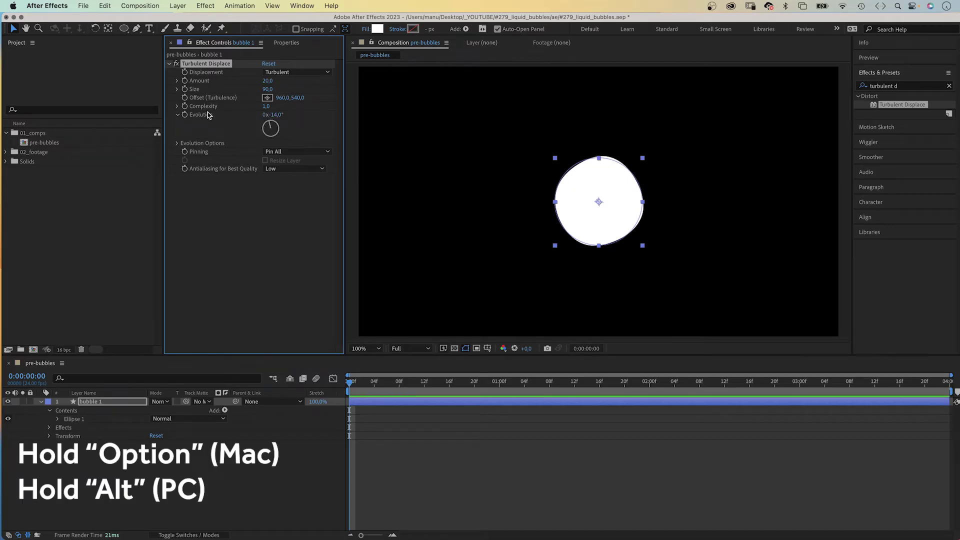
alt+click(185, 115)
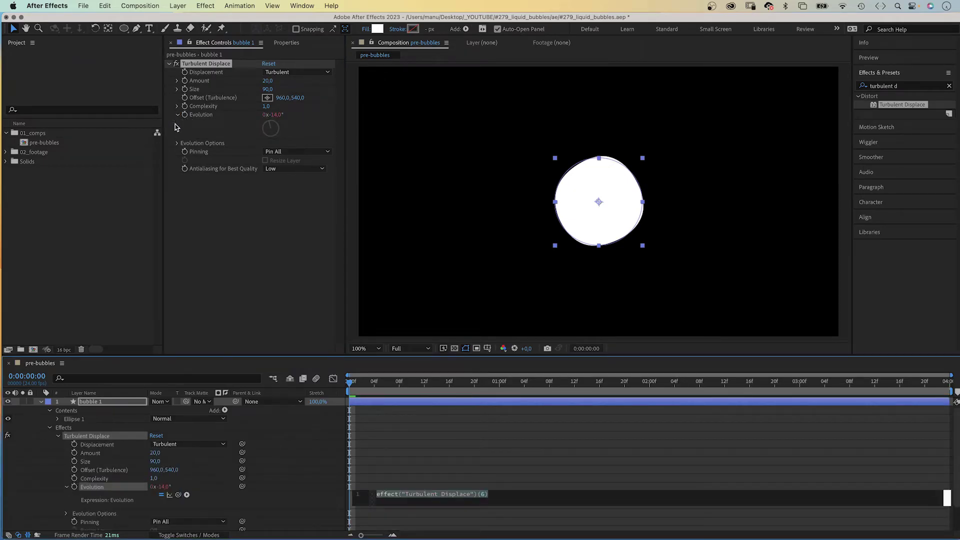
text(time*50)
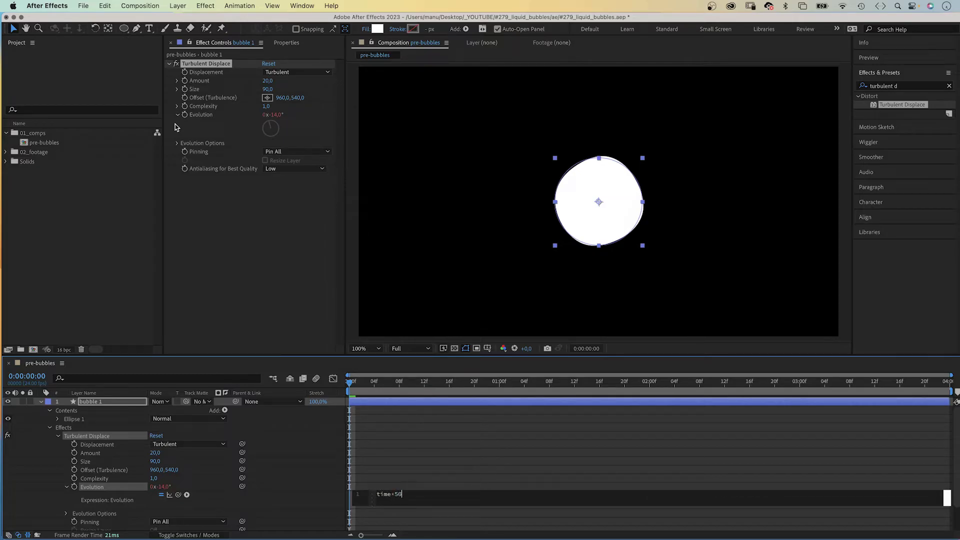
click(305, 494)
key(space)
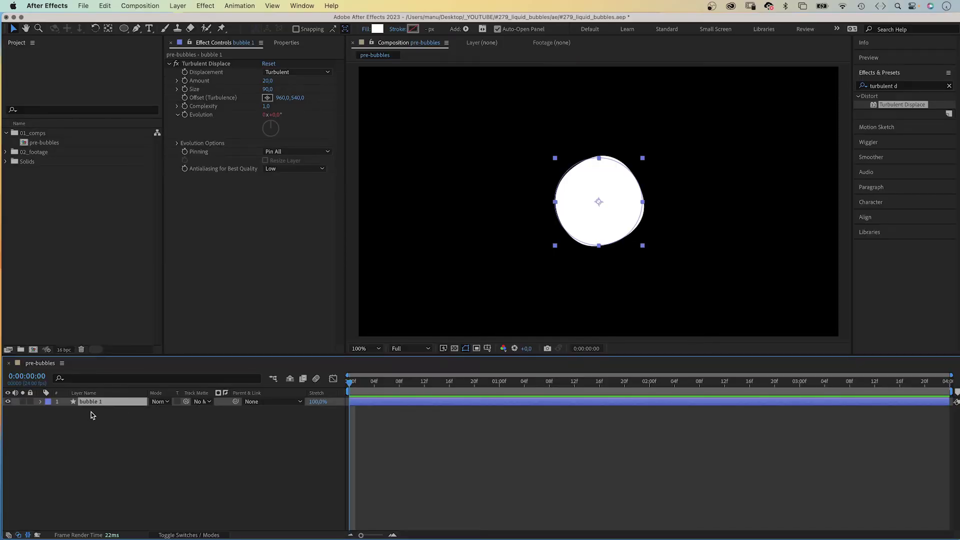
key(super+d)
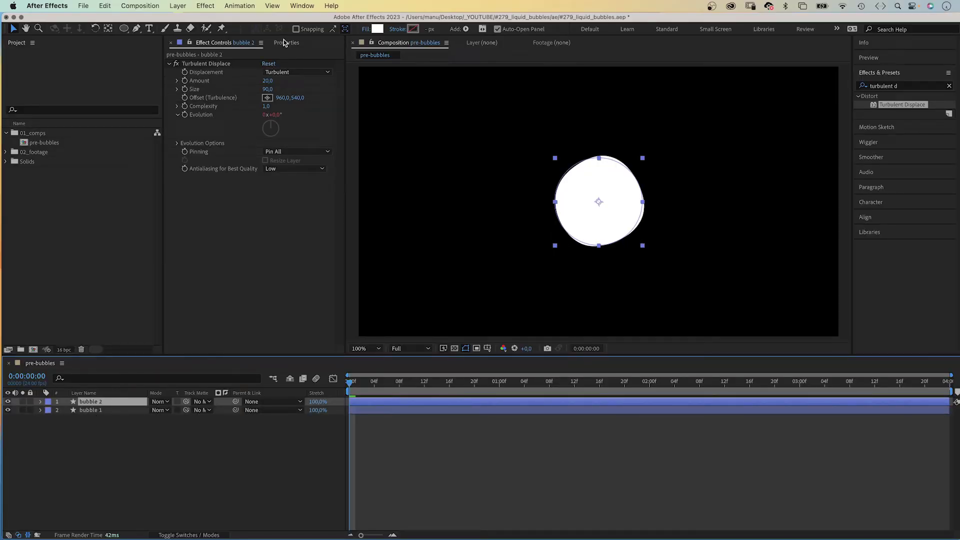
Step: Shrink bubble 2's ellipse to 200 x 200 and move it down-right against bubble 1
click(285, 43)
drag(256, 210, 183, 218)
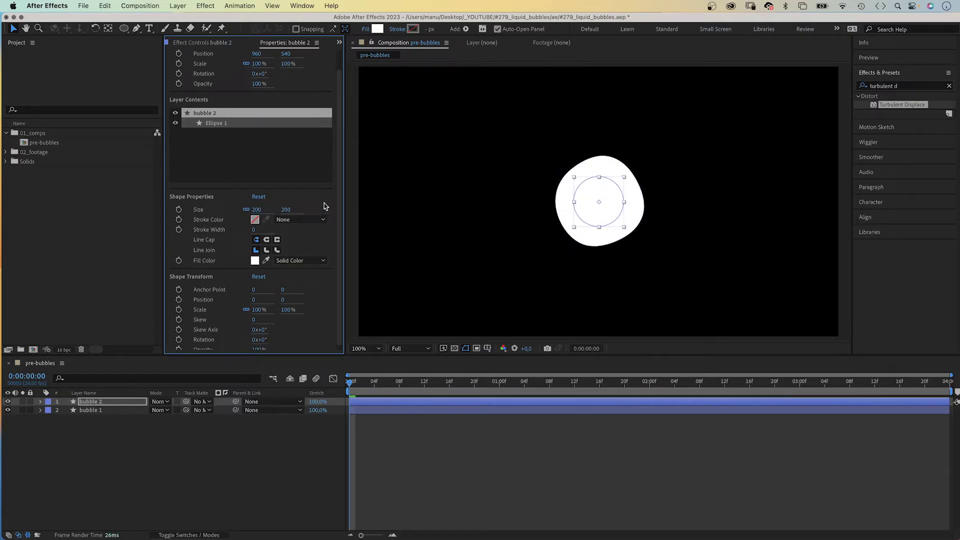
drag(602, 215, 661, 232)
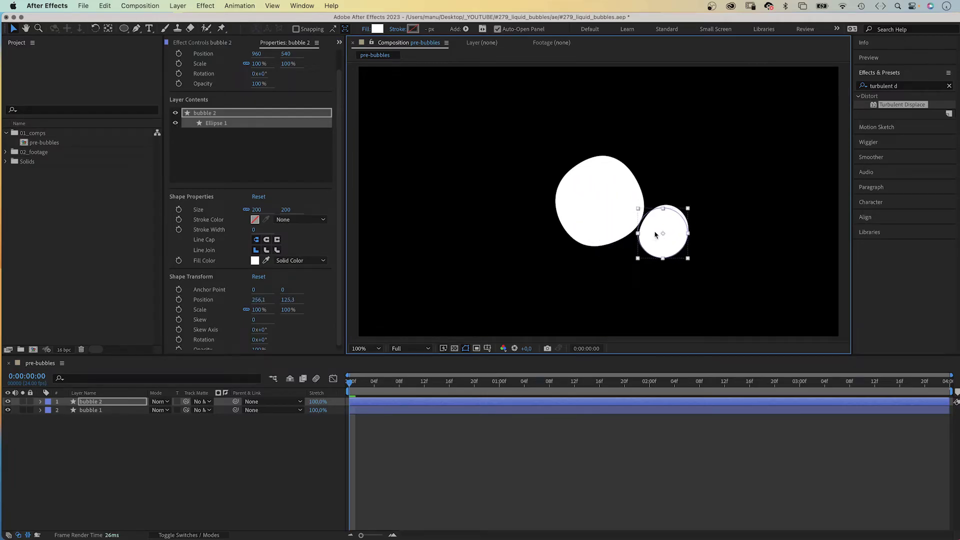
click(182, 456)
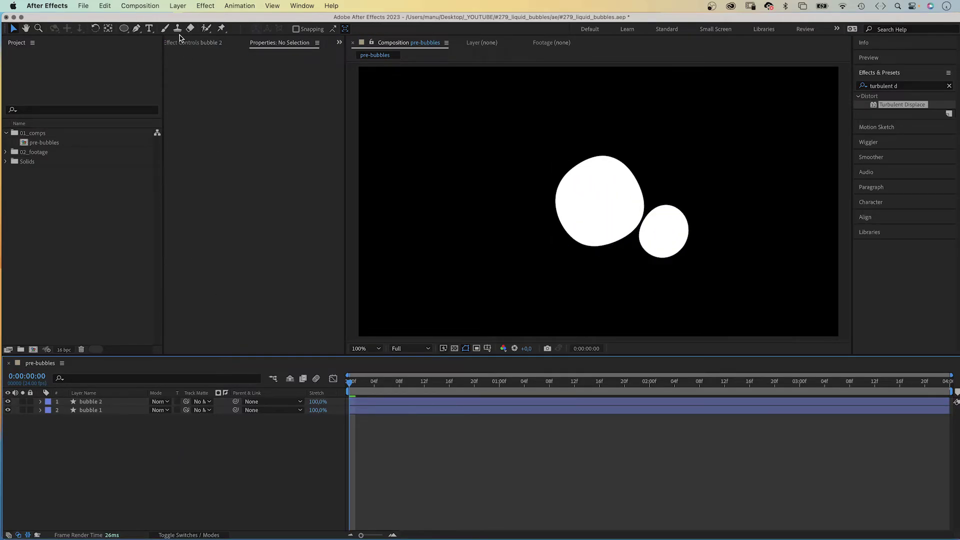
click(177, 6)
Step: Add a new adjustment layer named 'liquid'
mouse_move(180, 21)
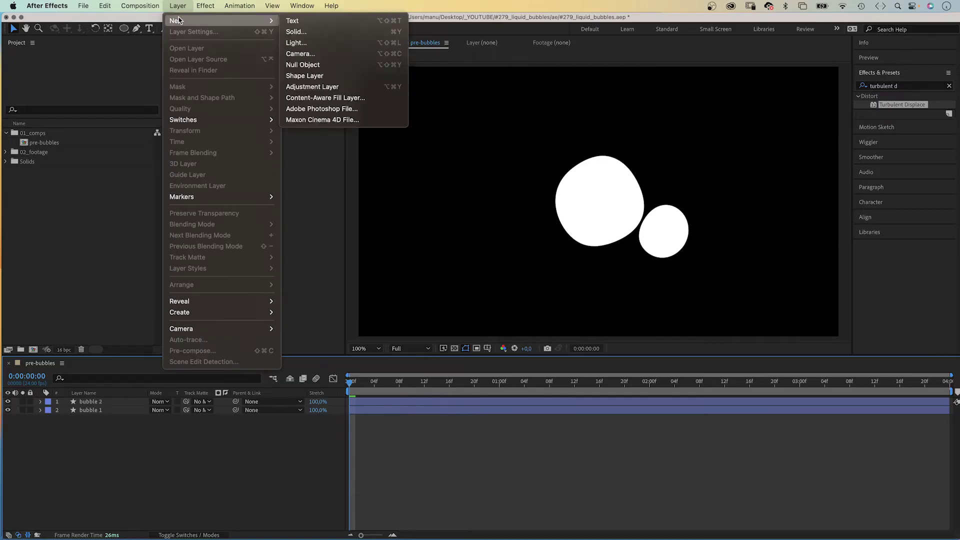
click(334, 89)
key(Return)
text(liquid)
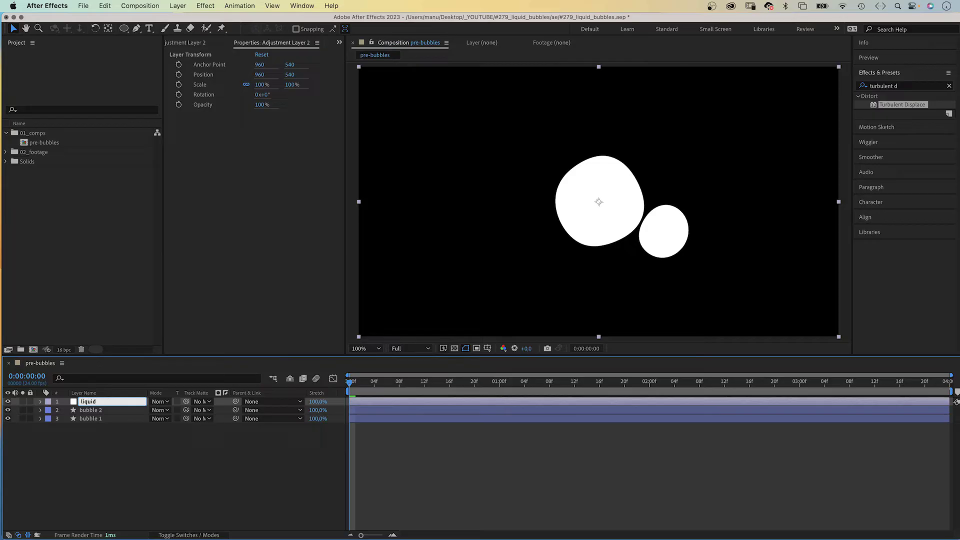
key(Return)
Step: Apply Gaussian Blur to liquid at Blurriness 40 with Repeat Edge Pixels off
click(896, 88)
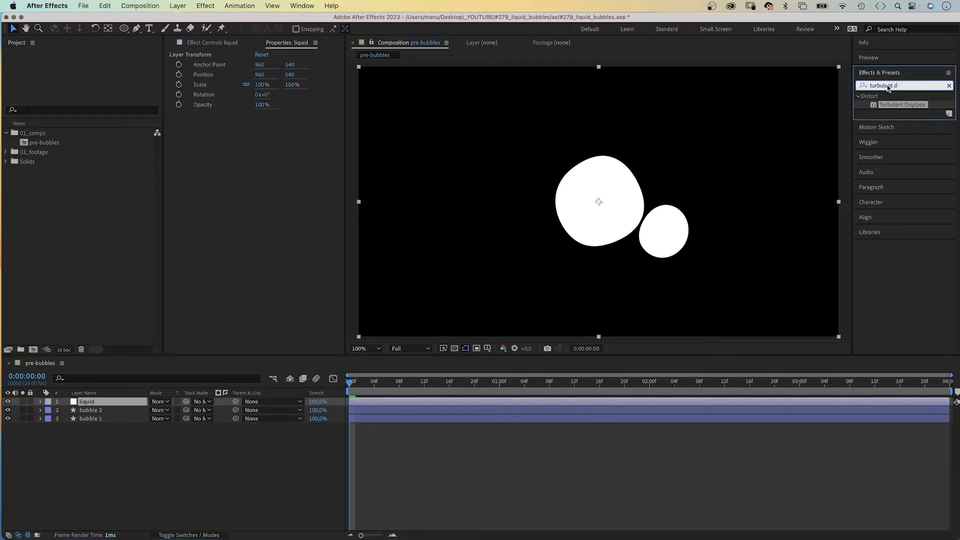
key(super+a)
text(gaussian)
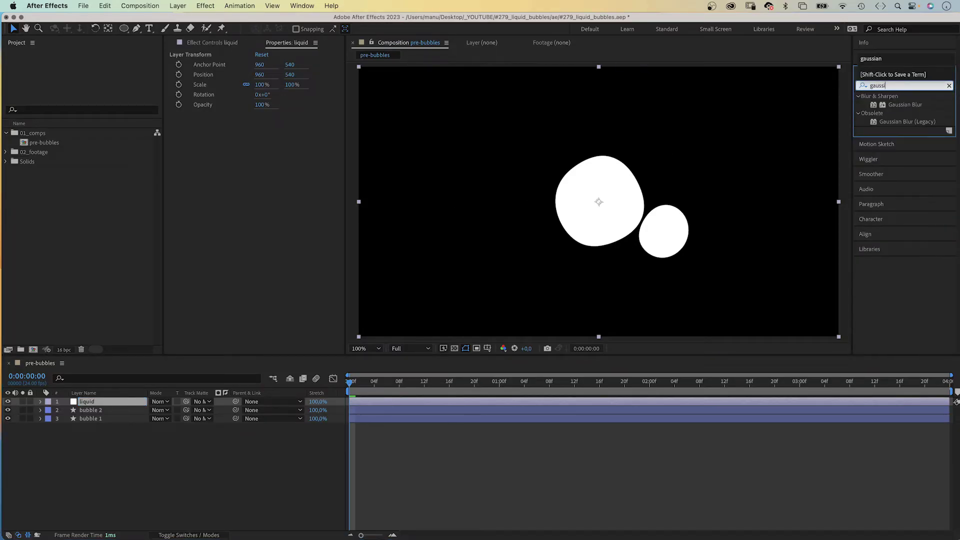
double_click(874, 105)
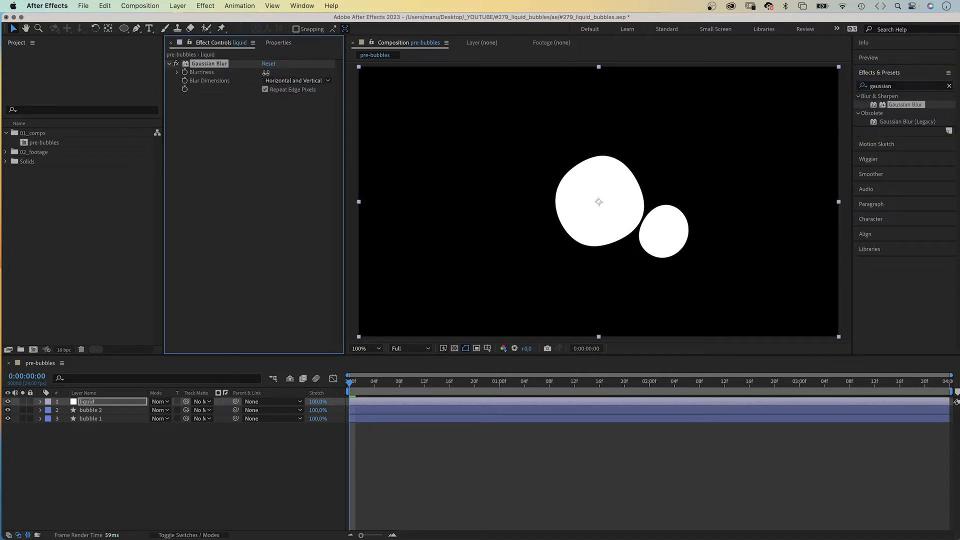
text(40)
key(Return)
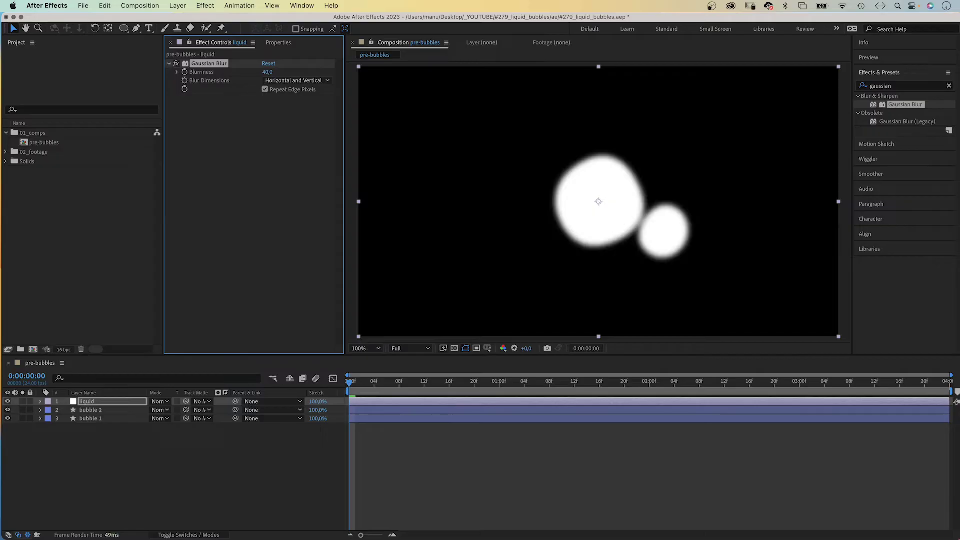
click(265, 90)
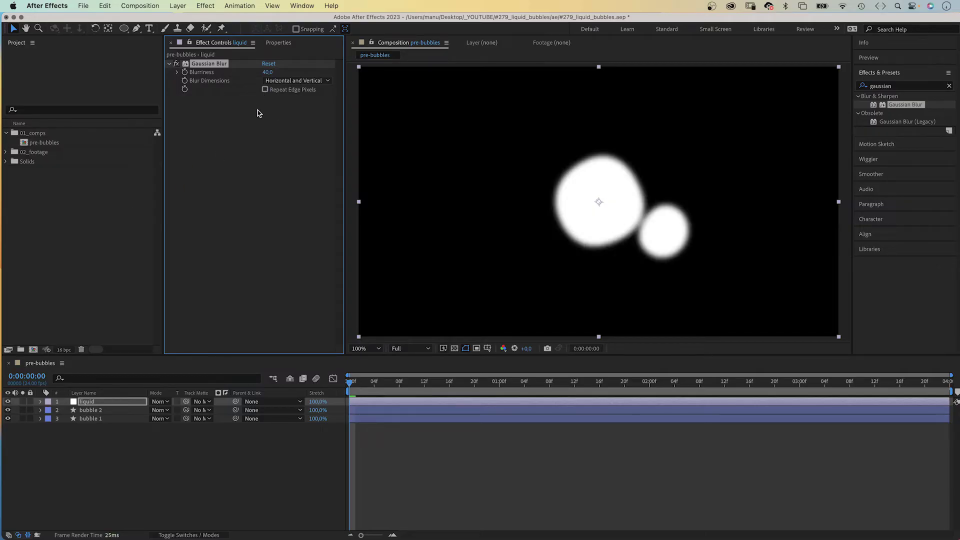
Step: Apply Matte Choker to liquid: Geometric Softness 1 75, Choke 1 -15, Gray Level Softness 1 2
click(899, 87)
text(matte )
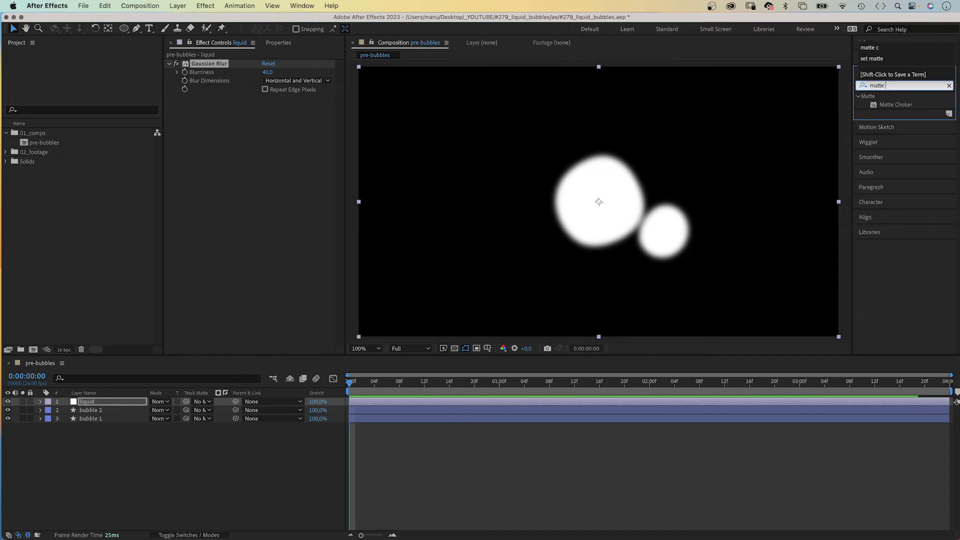
text(cho)
drag(876, 106, 232, 184)
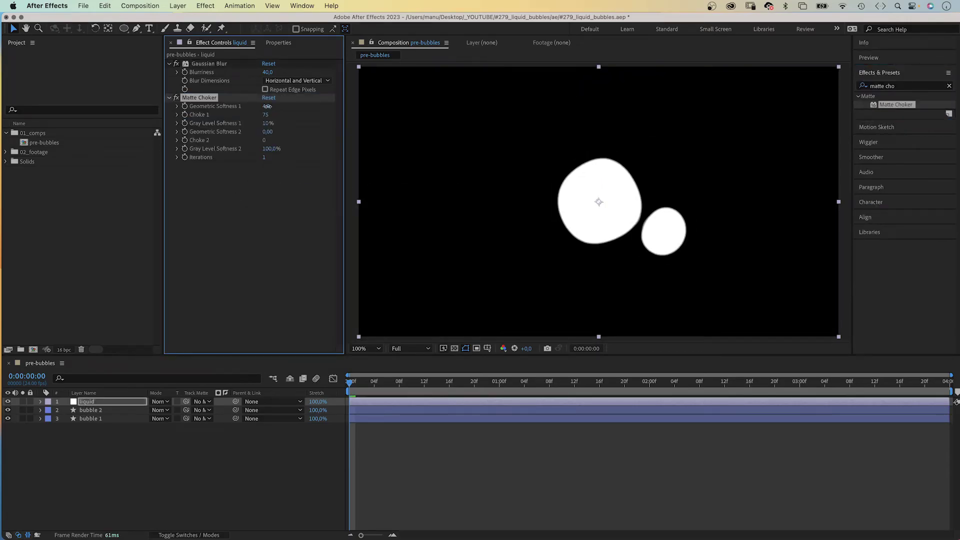
text(75)
key(Return)
click(265, 114)
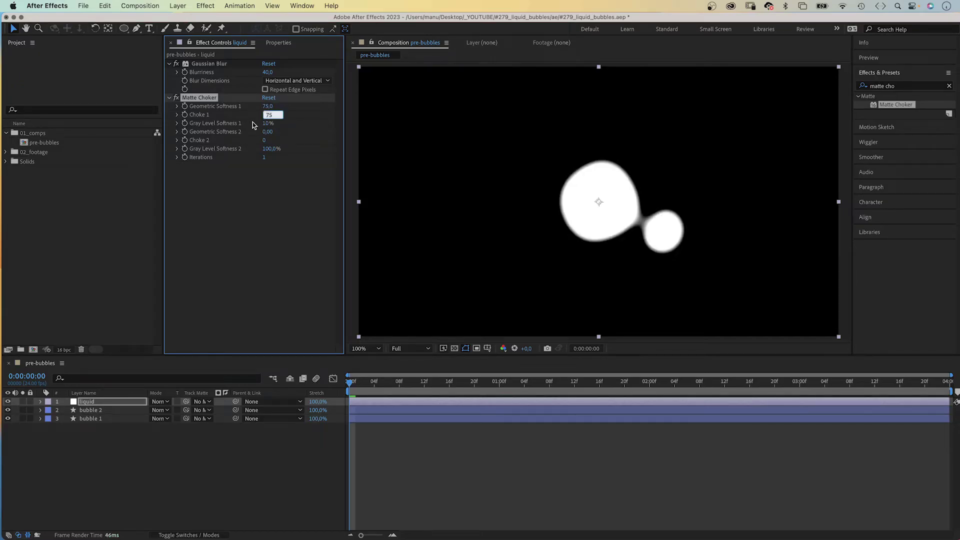
key(Return)
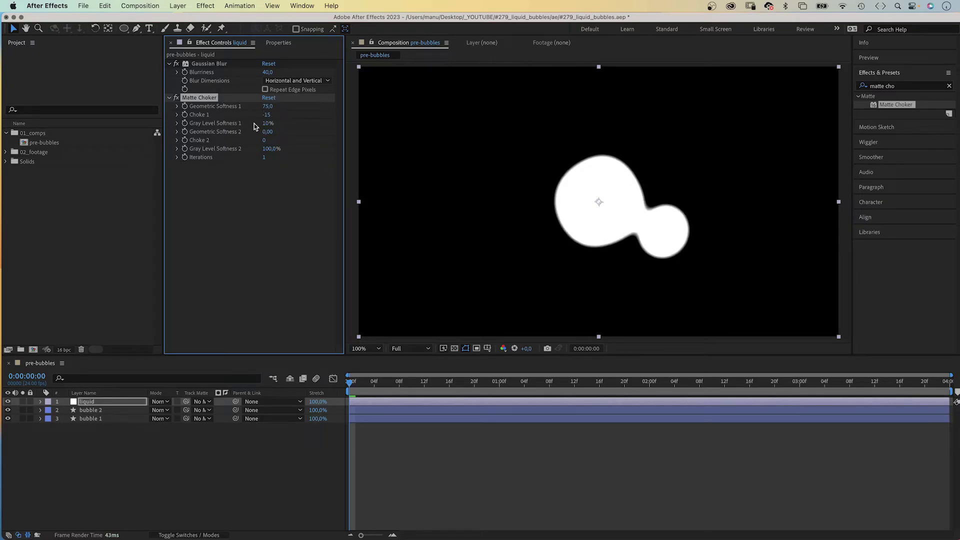
click(263, 123)
text(2)
key(Return)
click(90, 410)
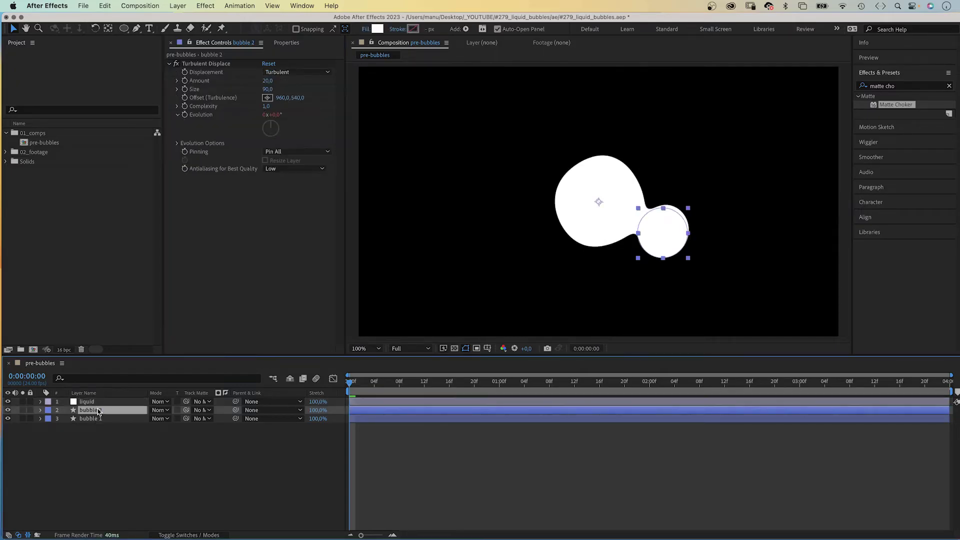
Step: Centre bubble 2's anchor on the small circle and nudge it to 1208.1, 689.3
mouse_move(599, 205)
mouse_down()
mouse_move(583, 200)
mouse_move(599, 214)
mouse_move(605, 206)
mouse_move(582, 203)
mouse_move(593, 208)
mouse_up()
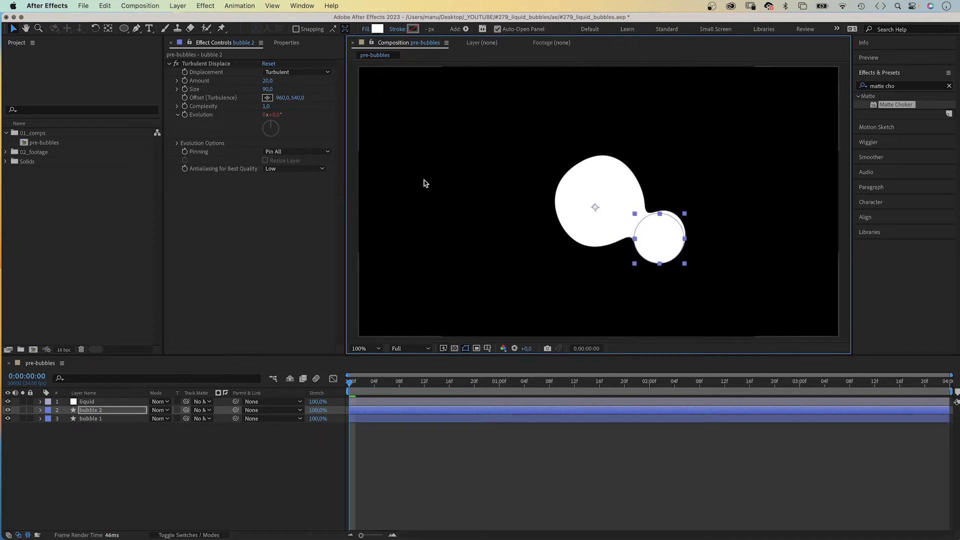
click(108, 28)
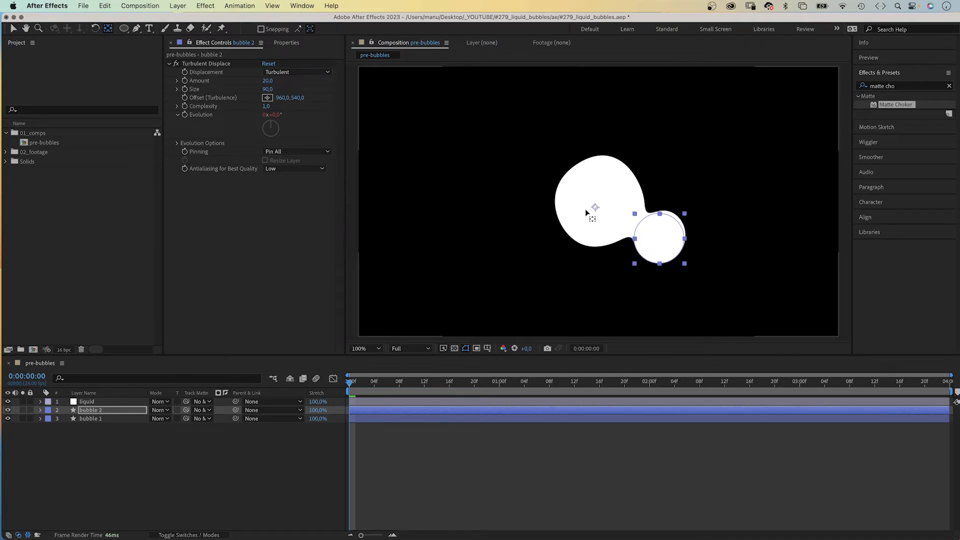
drag(607, 217, 654, 244)
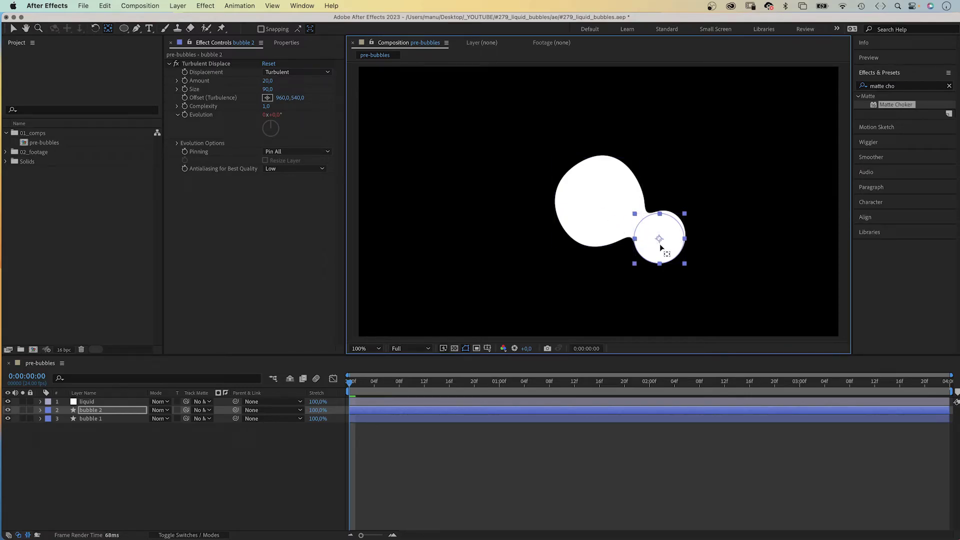
key(v)
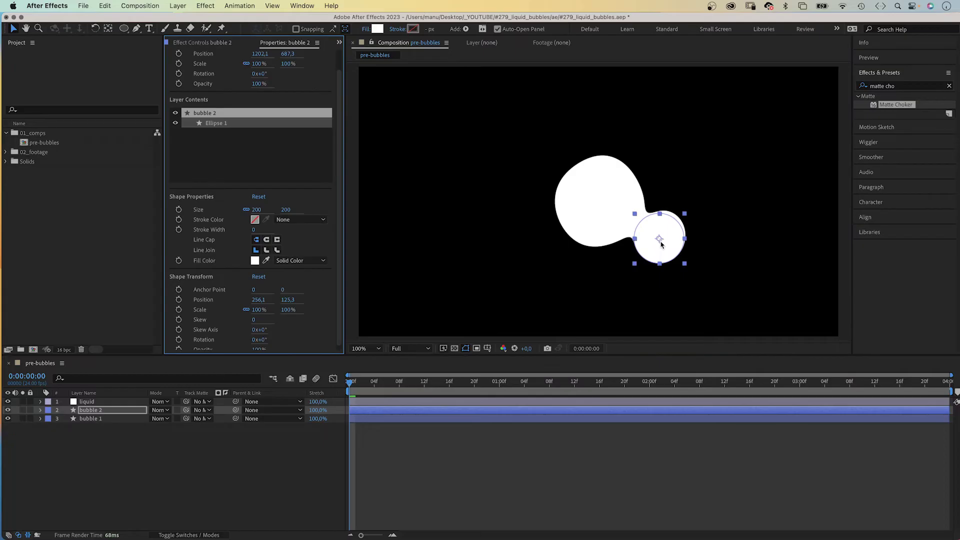
mouse_move(658, 240)
mouse_down()
mouse_move(643, 232)
mouse_move(661, 240)
mouse_up()
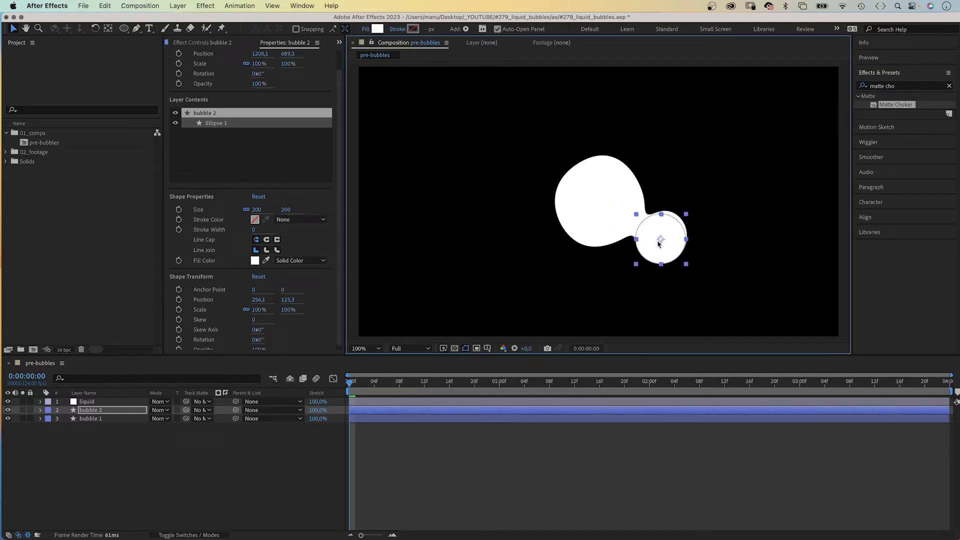
click(93, 419)
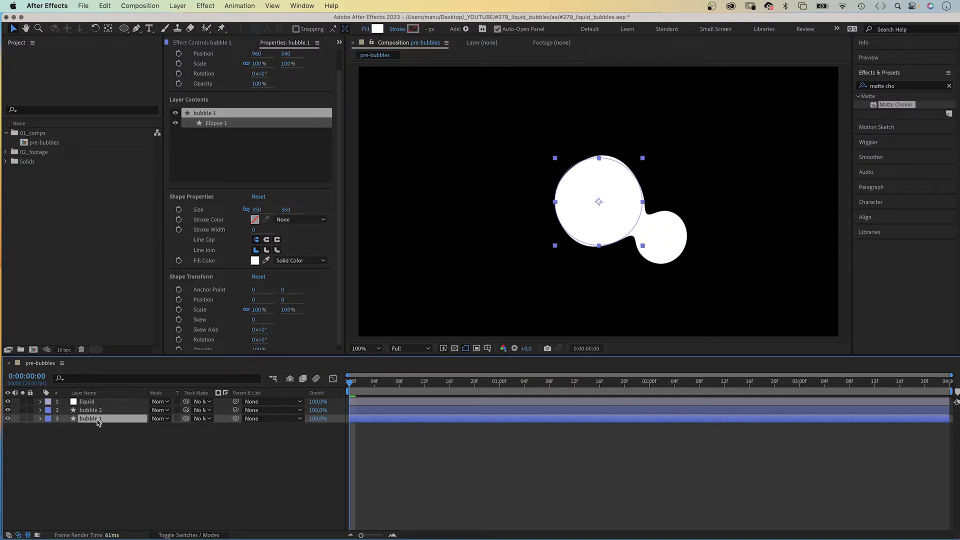
Step: Add a white Inner Shadow layer style in Normal mode to bubble 1
right_click(98, 422)
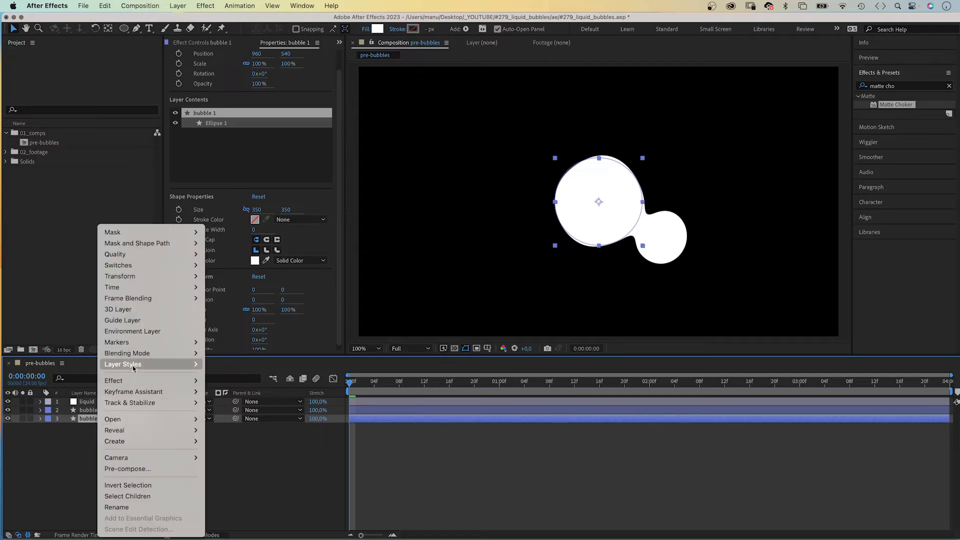
mouse_move(148, 368)
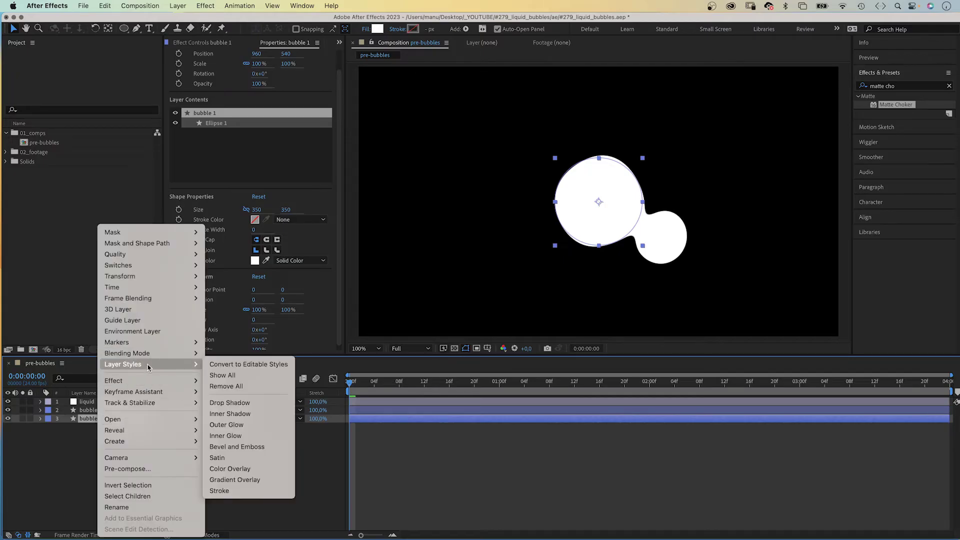
click(261, 414)
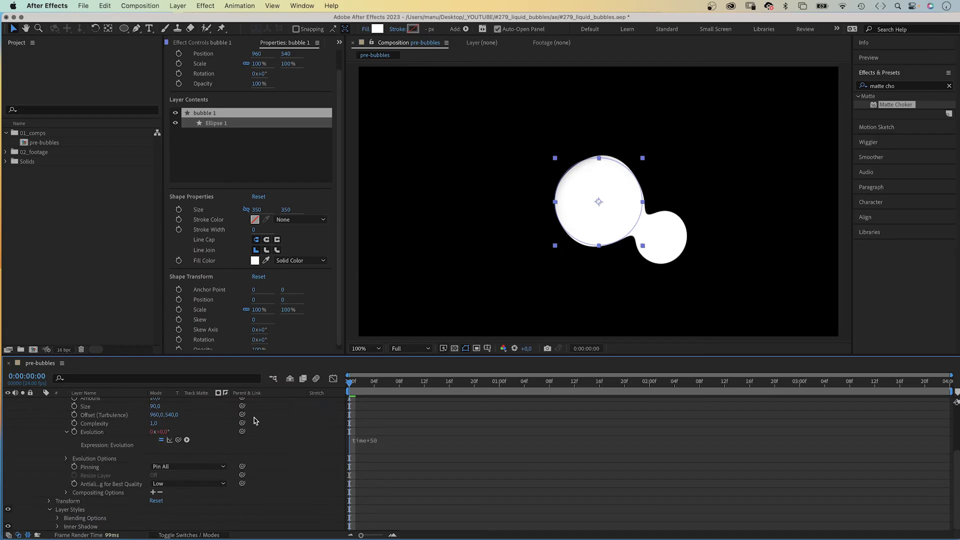
click(57, 526)
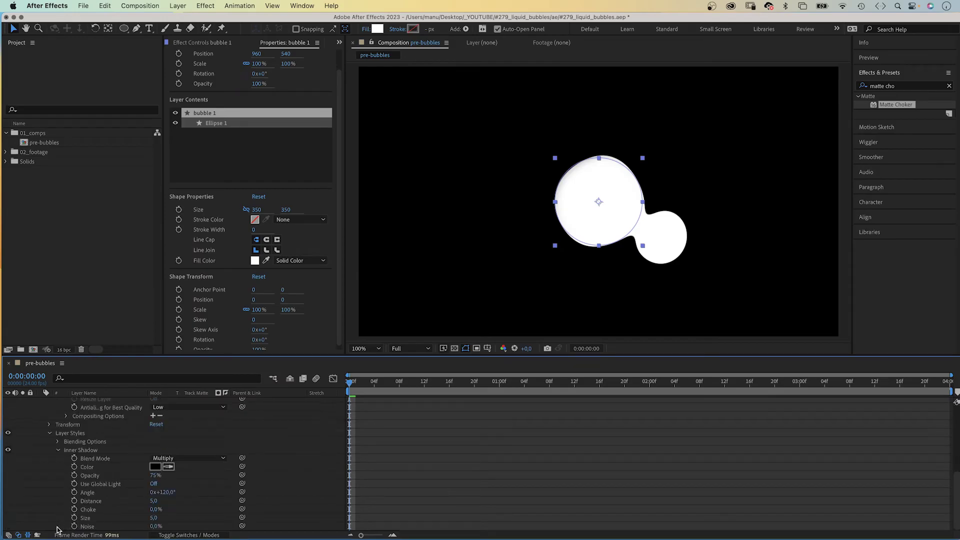
click(193, 458)
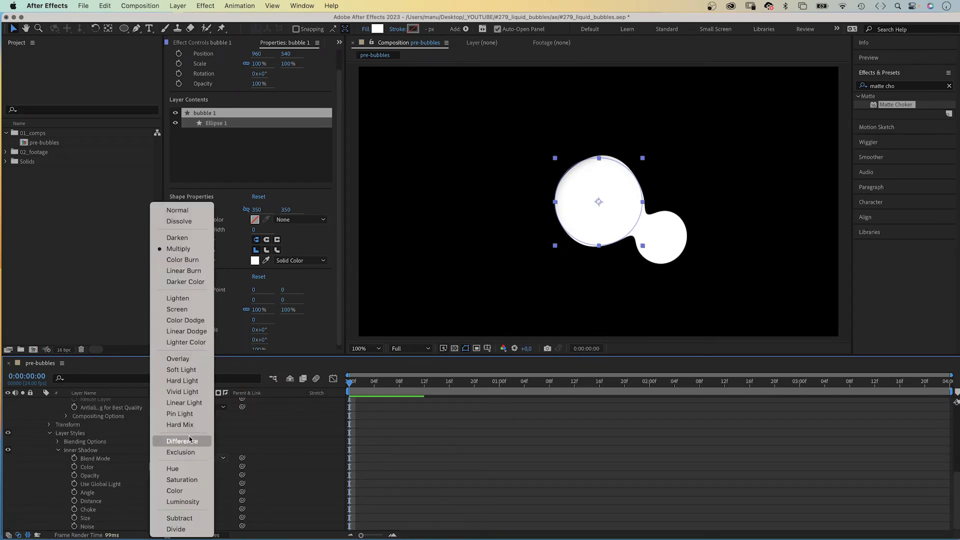
click(199, 208)
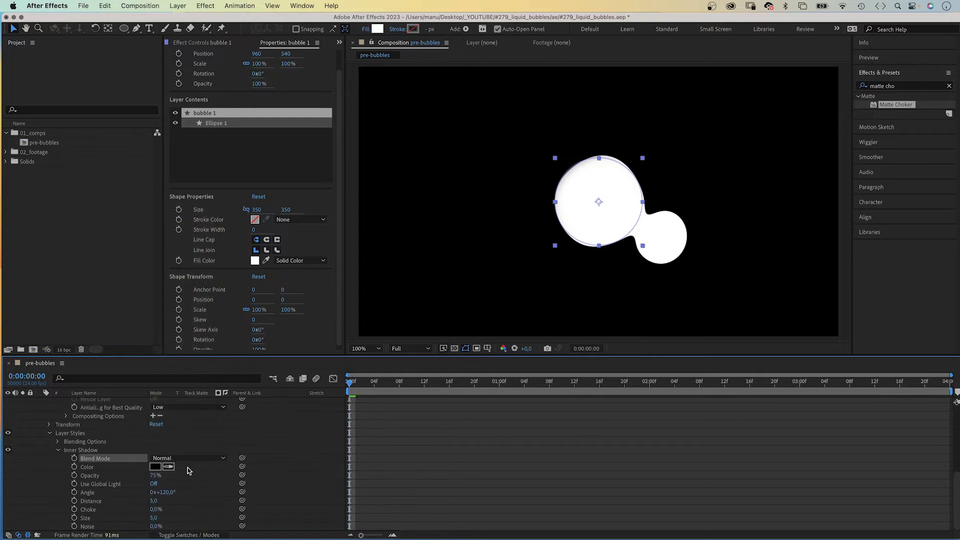
click(153, 468)
click(504, 101)
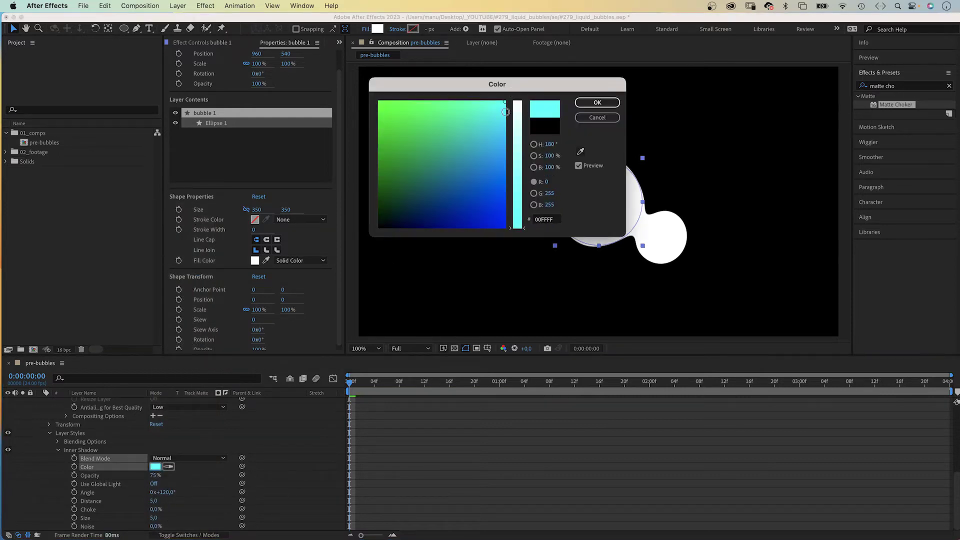
drag(517, 227, 521, 92)
click(597, 102)
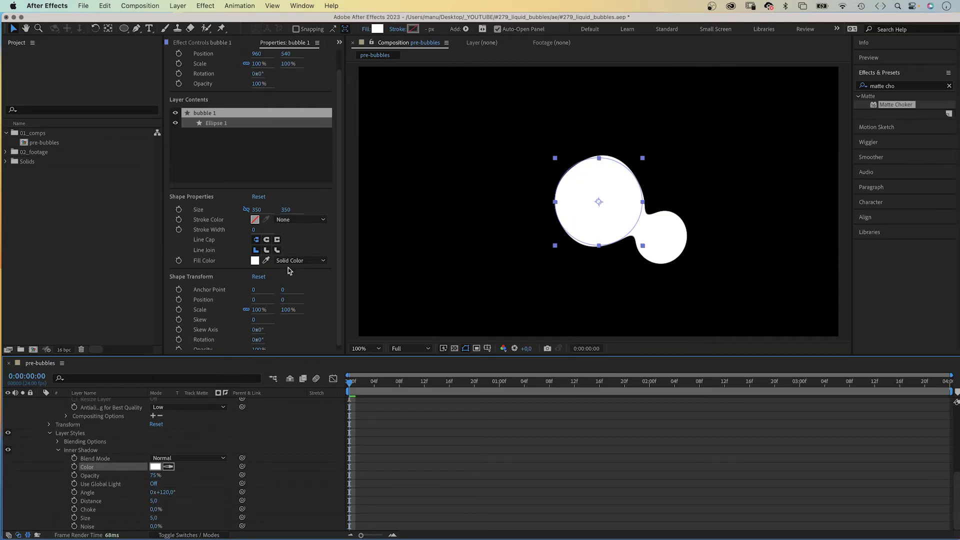
Step: Change the fill colour of both bubble 1 and bubble 2 to black
click(376, 29)
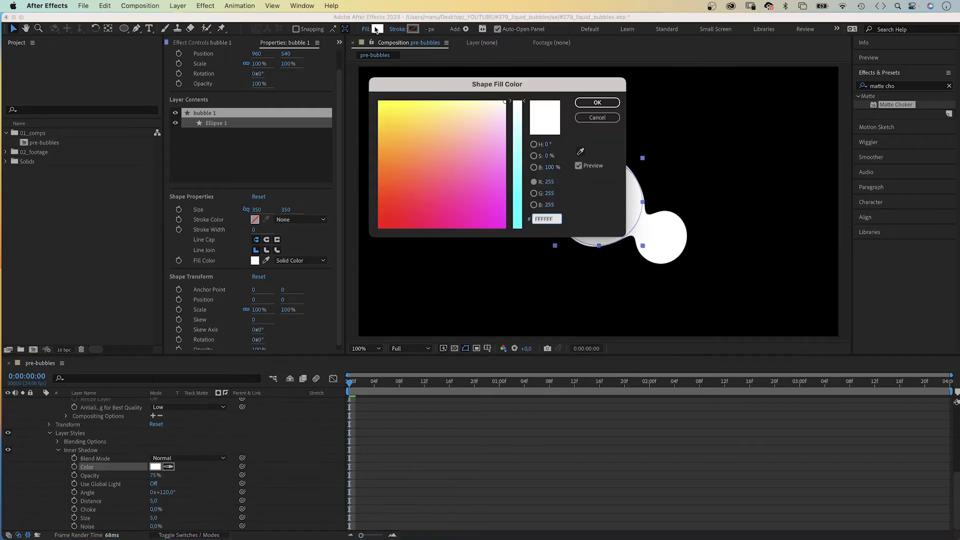
drag(515, 185, 514, 256)
click(380, 228)
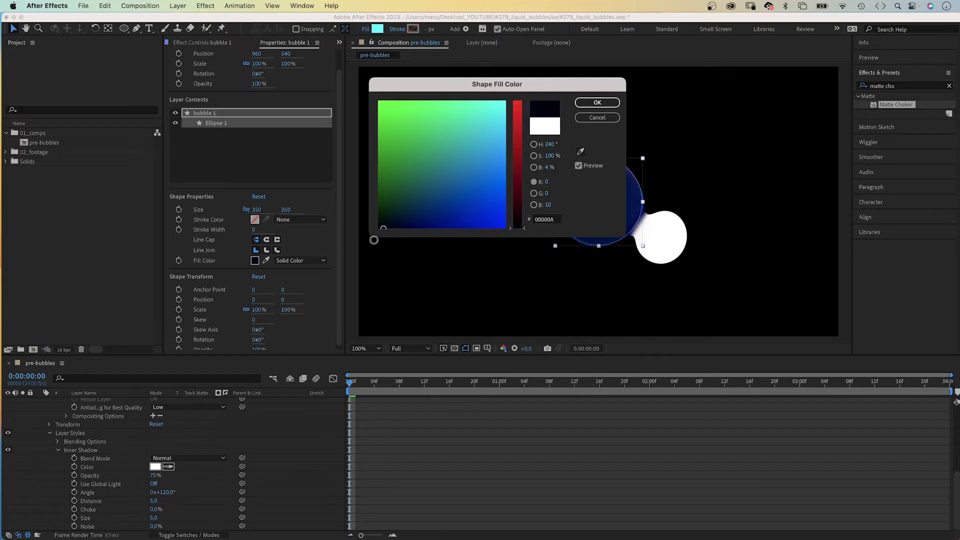
click(596, 102)
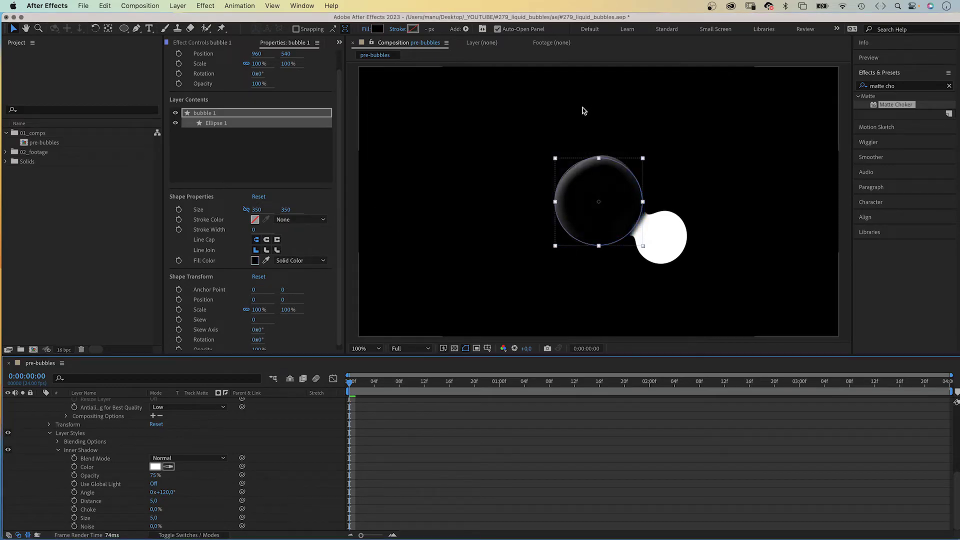
click(660, 252)
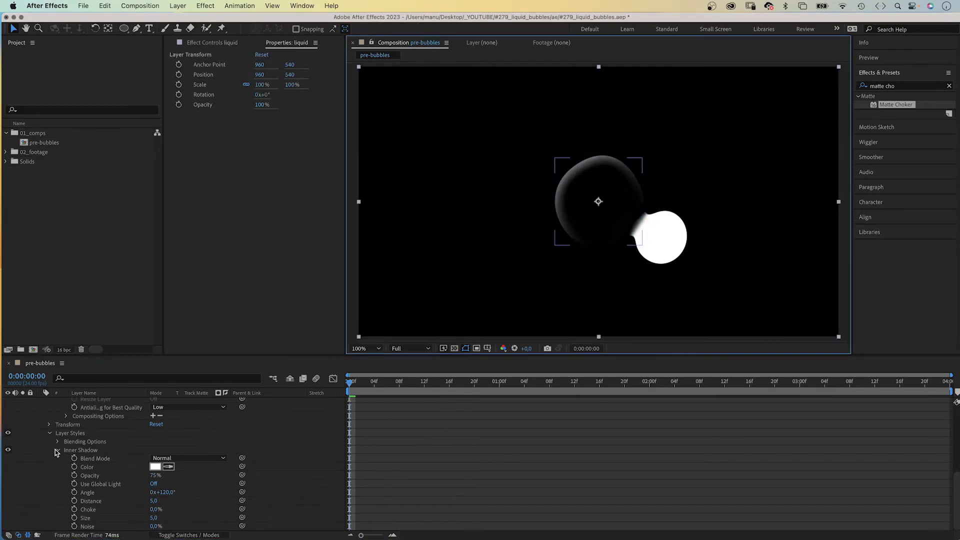
scroll(90, 450, up, 10)
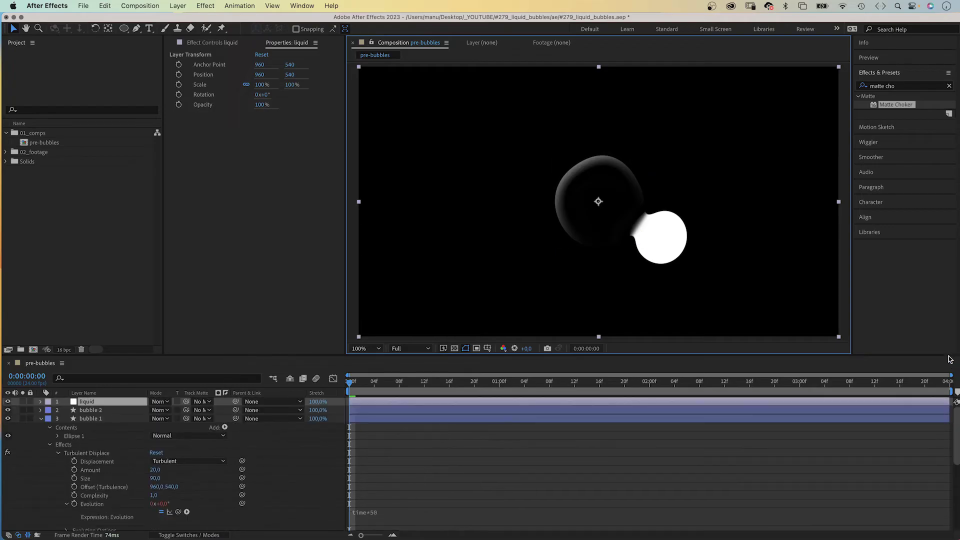
click(103, 411)
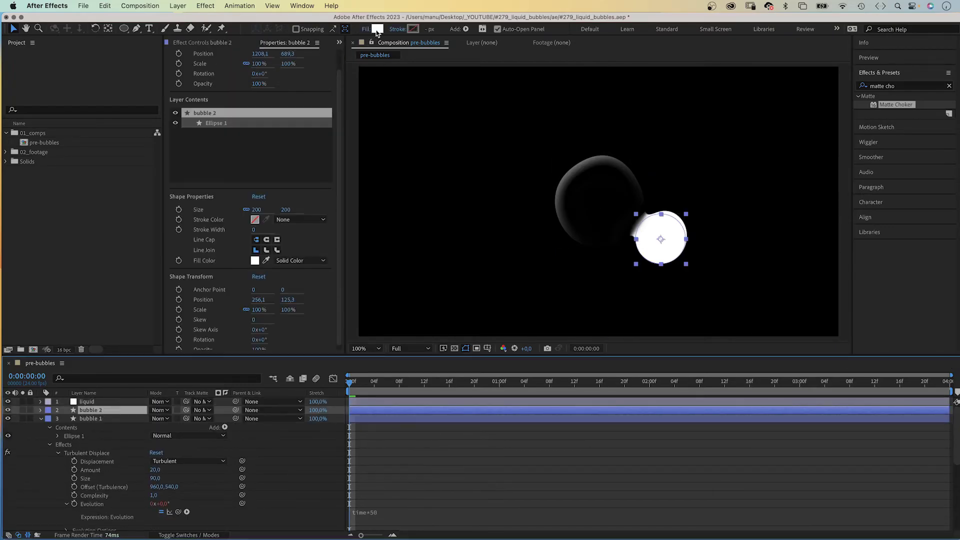
click(377, 29)
drag(509, 208, 512, 233)
click(378, 228)
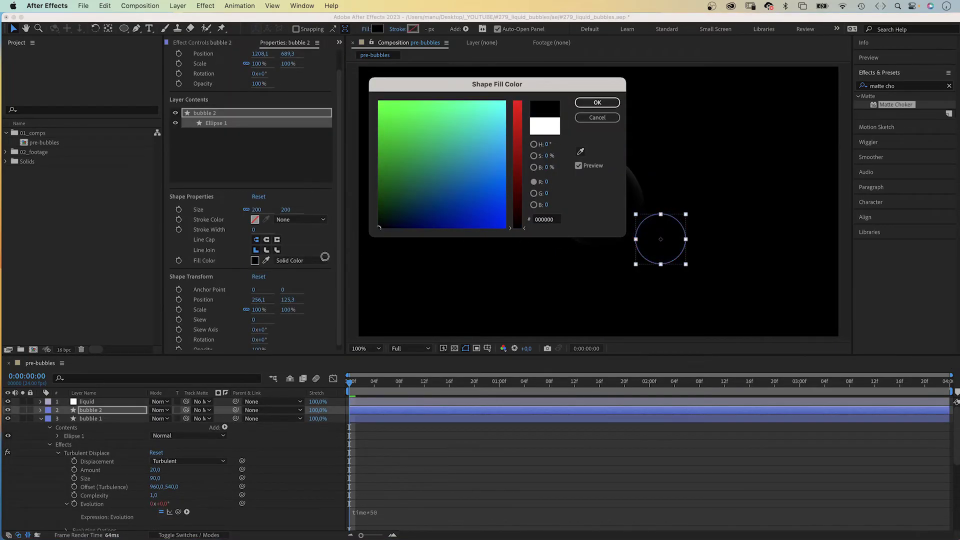
click(577, 107)
Step: Set bubble 1's Inner Shadow Distance to 7 and Size to 80
click(86, 419)
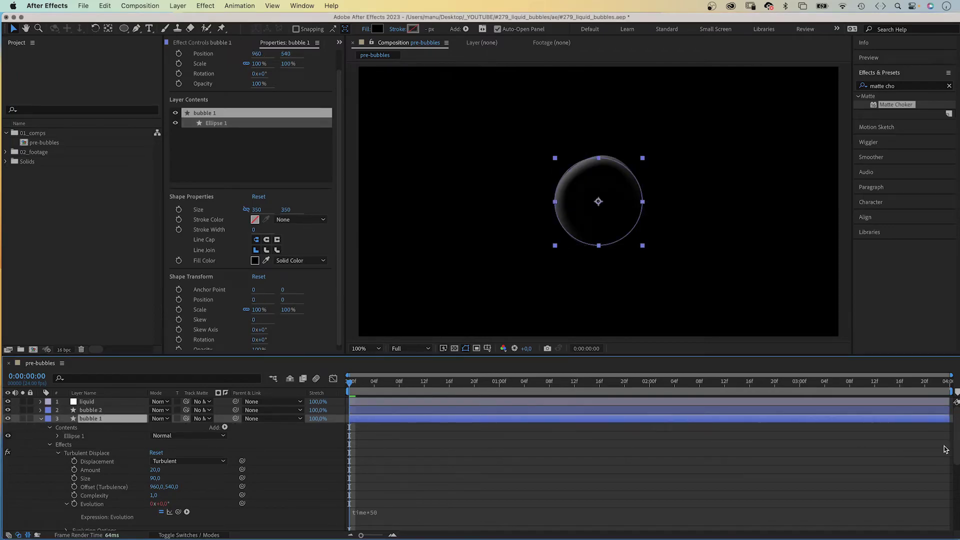
scroll(937, 449, down, 8)
click(155, 500)
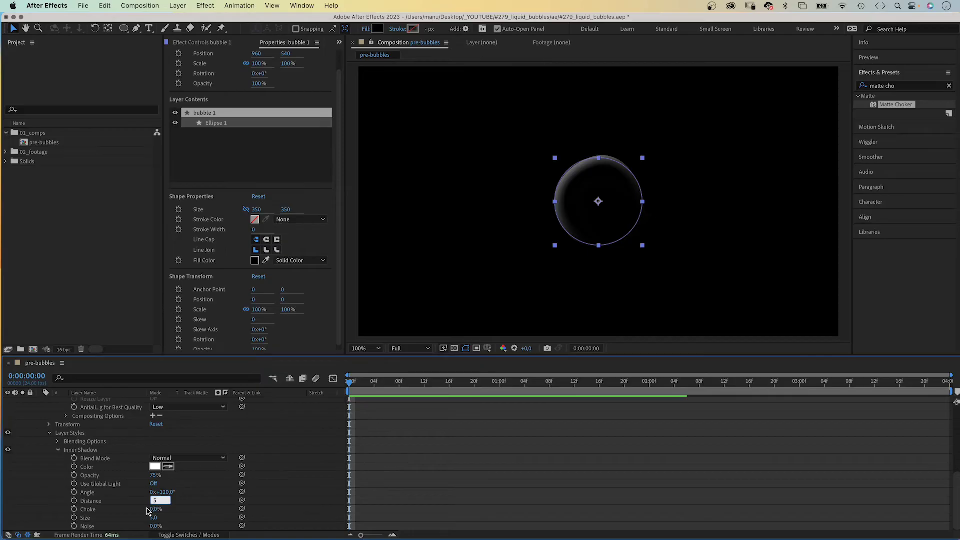
text(7)
key(Return)
click(154, 517)
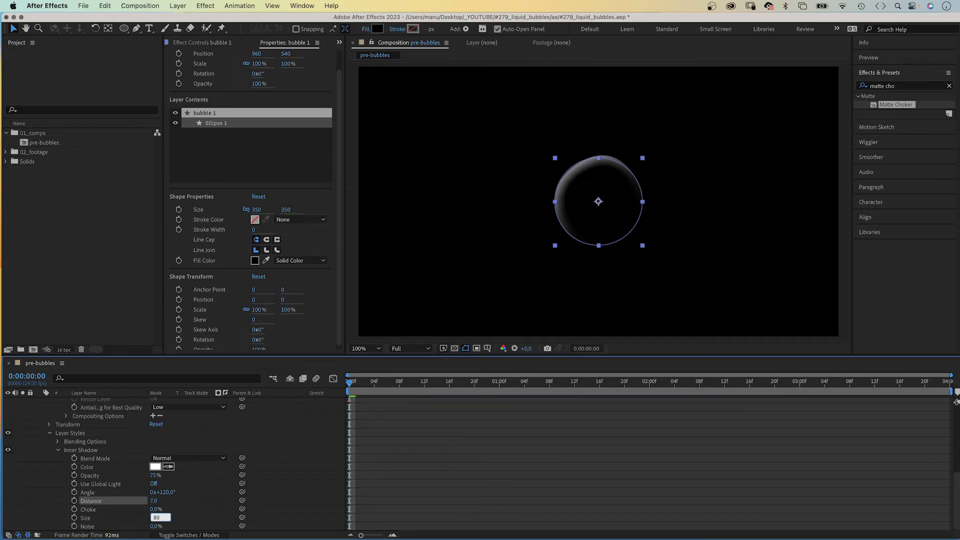
text(80)
click(945, 488)
scroll(945, 465, up, 4)
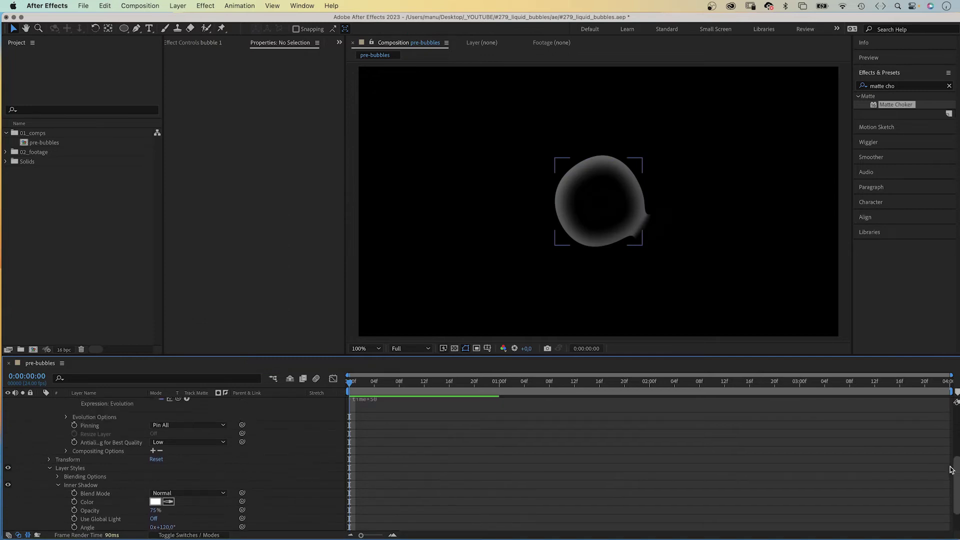
scroll(945, 446, up, 4)
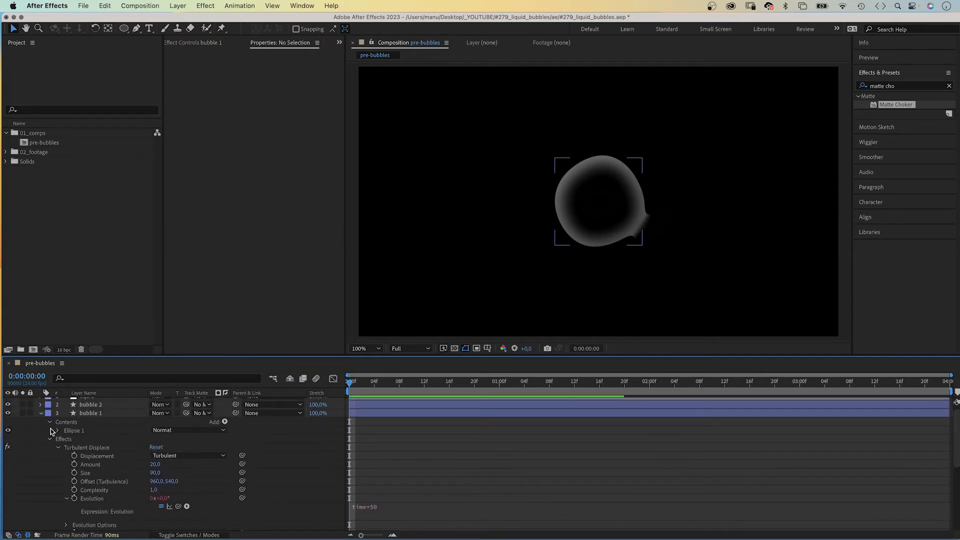
click(49, 439)
Step: Add a Bevel and Emboss style to bubble 1 set to Pillow Emboss, Size 30
right_click(86, 414)
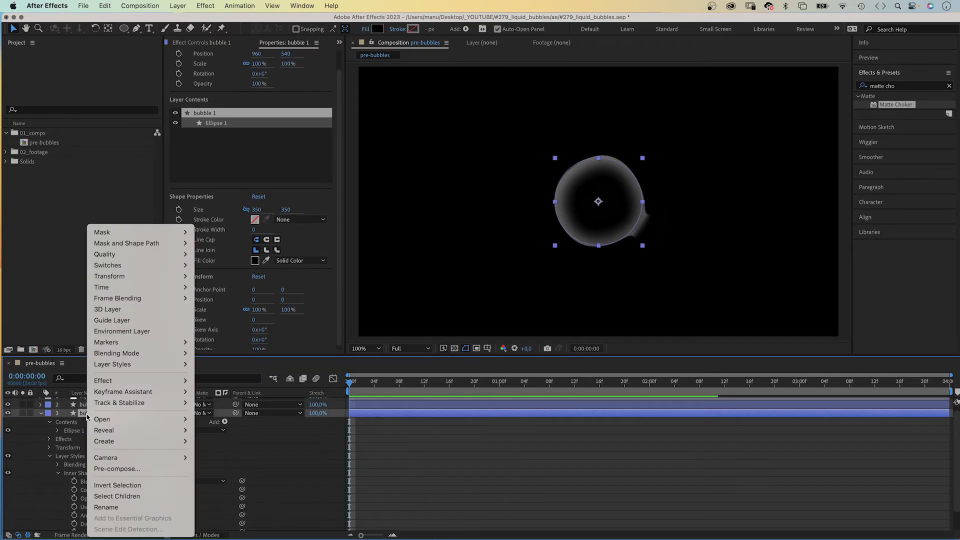
mouse_move(122, 366)
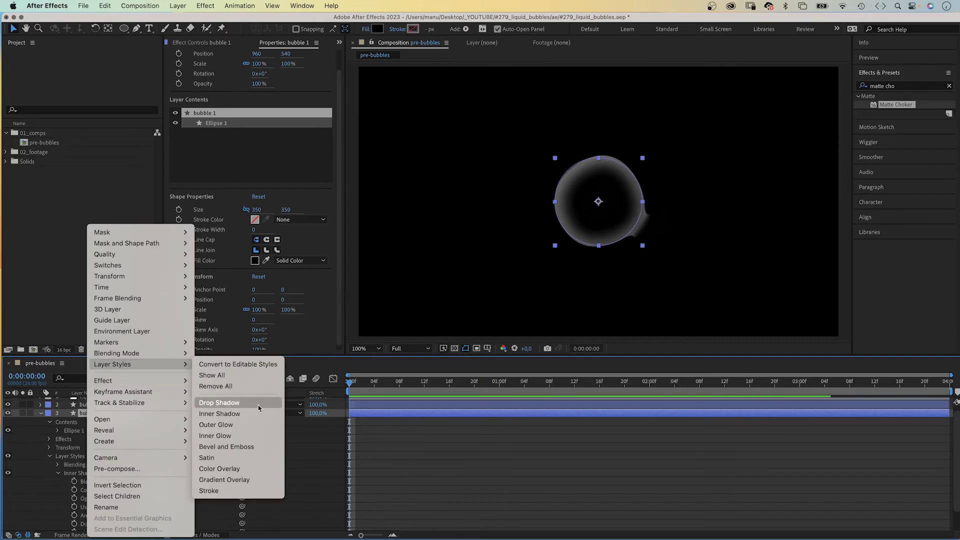
click(245, 445)
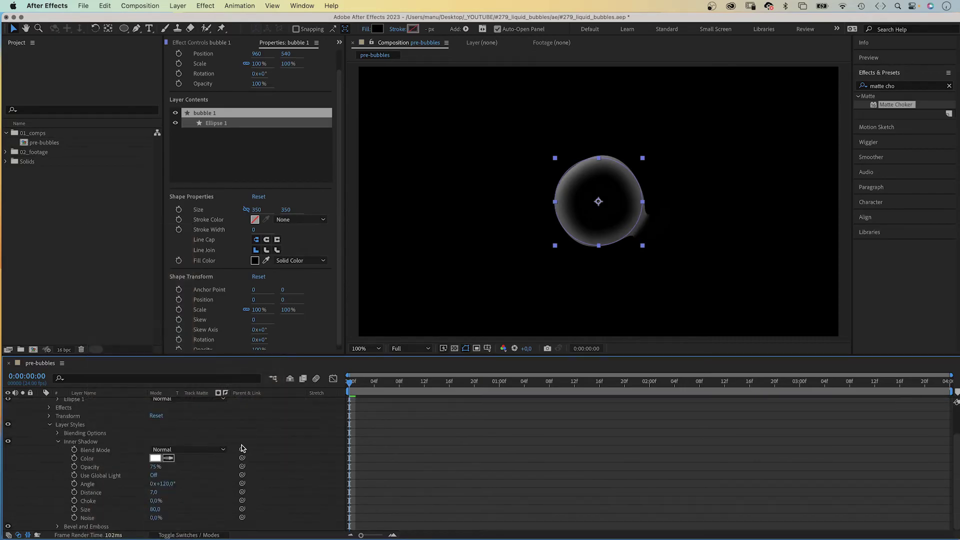
click(58, 527)
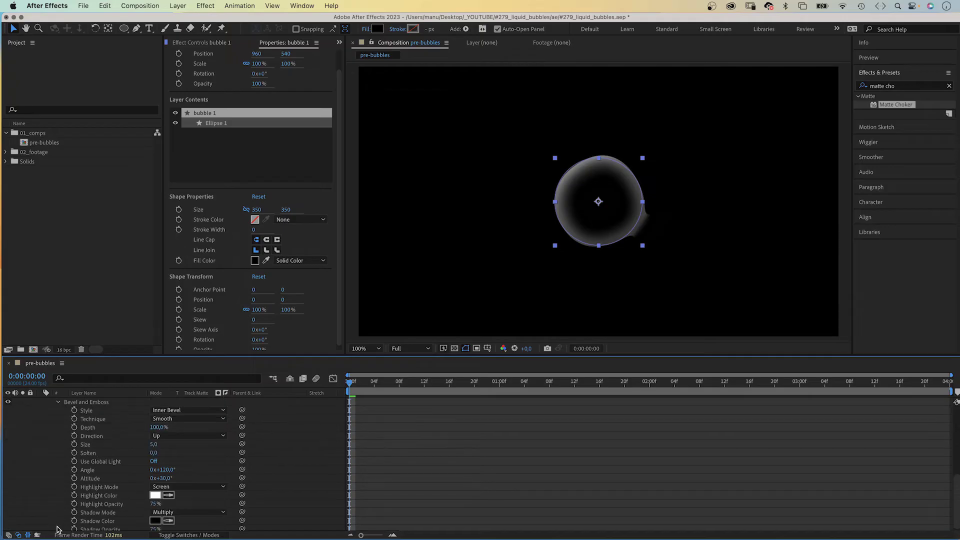
click(209, 410)
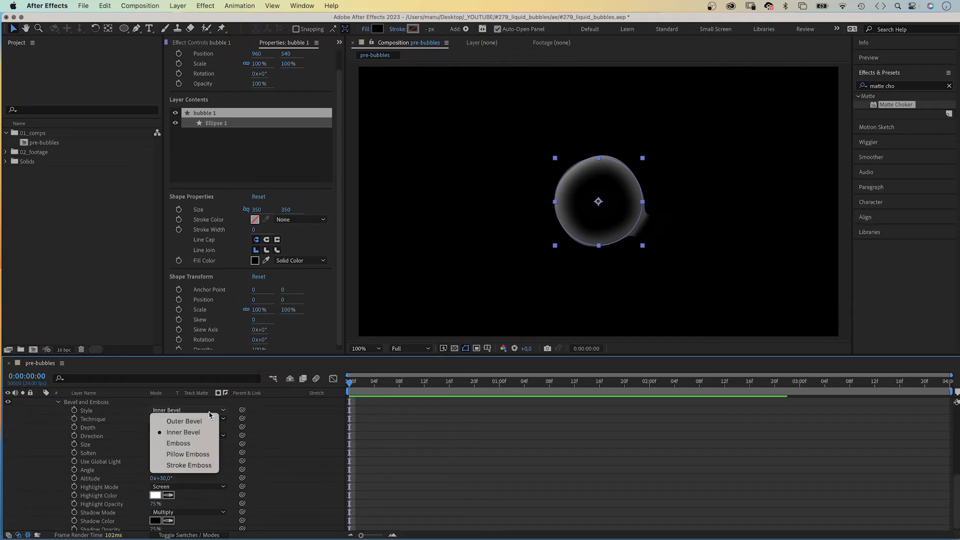
click(205, 454)
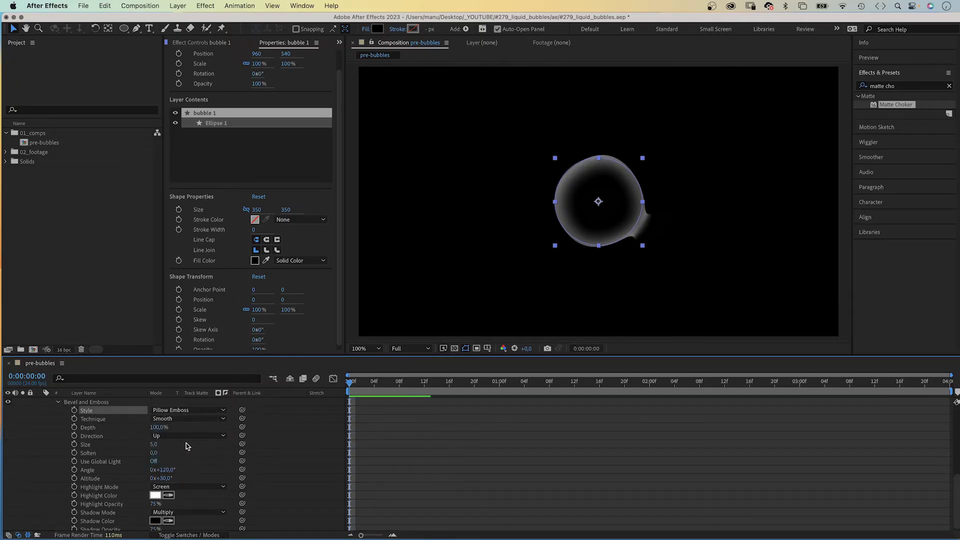
click(154, 444)
text(30)
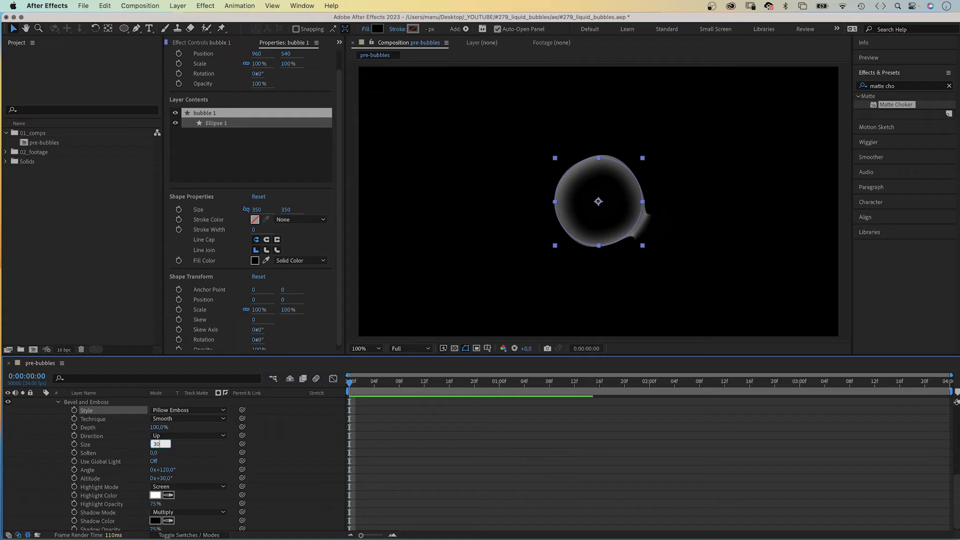
key(Return)
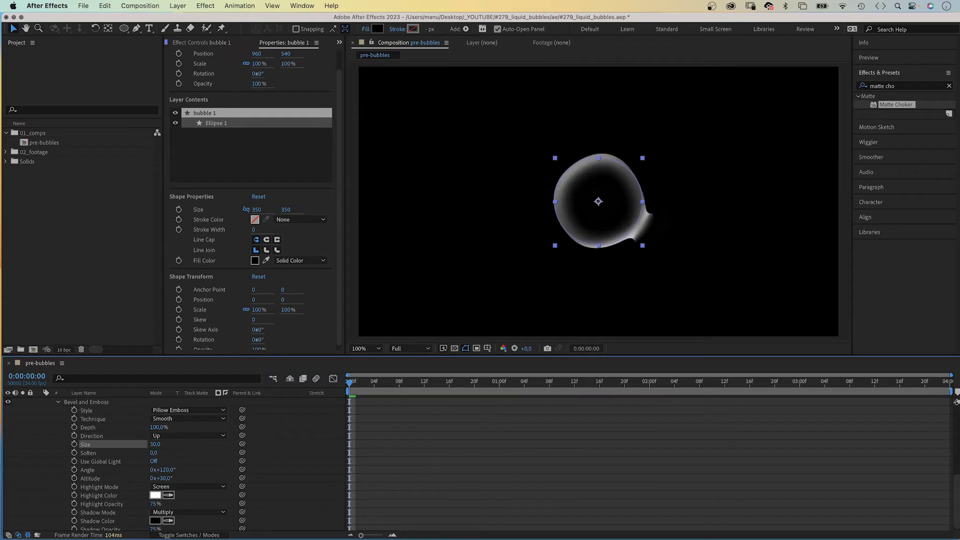
Step: Make the bevel highlight Normal magenta and the shadow Normal green
click(179, 486)
click(171, 210)
click(155, 495)
drag(446, 200, 515, 236)
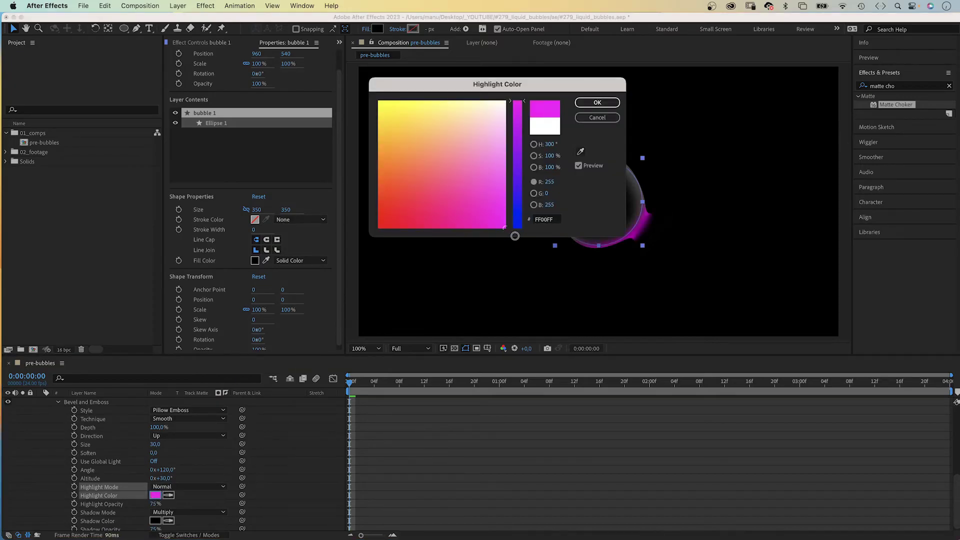
click(582, 102)
click(178, 511)
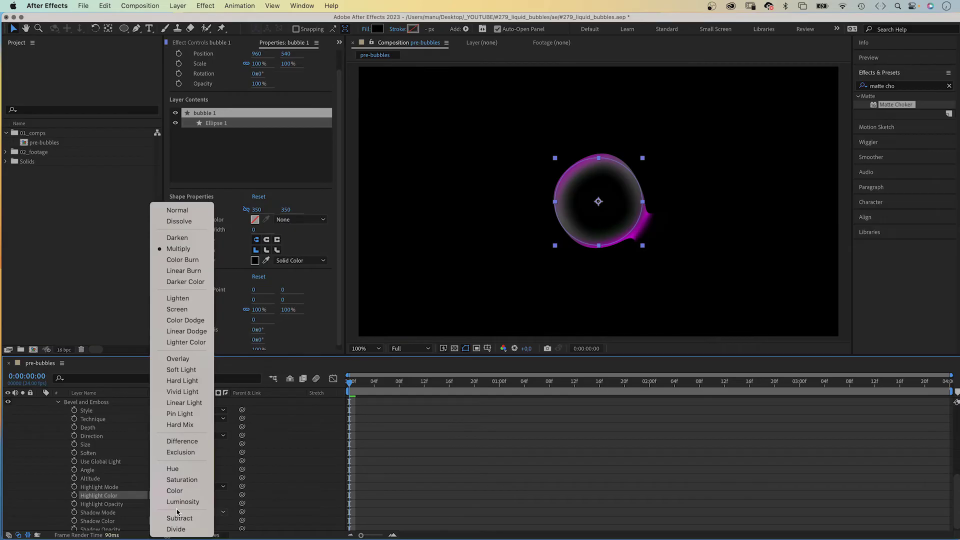
click(214, 210)
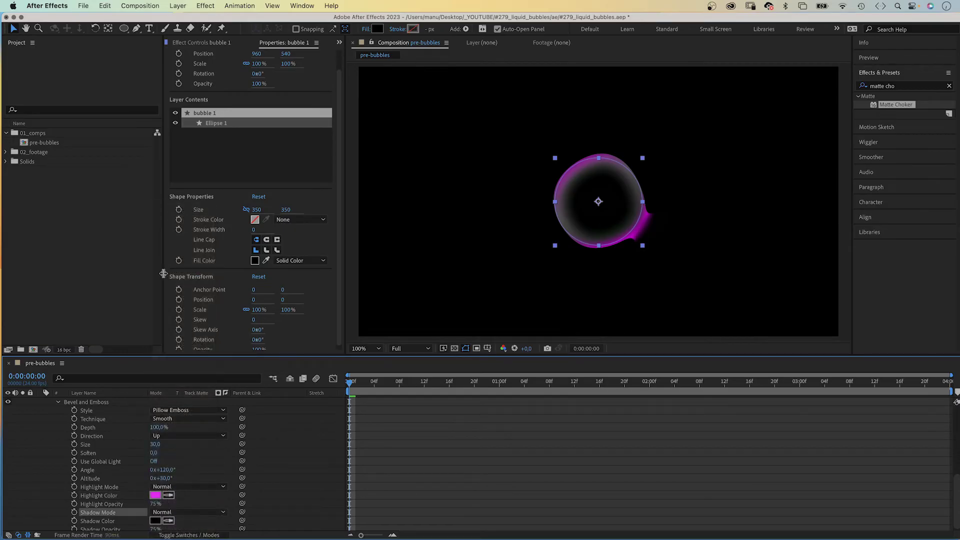
click(155, 520)
click(419, 149)
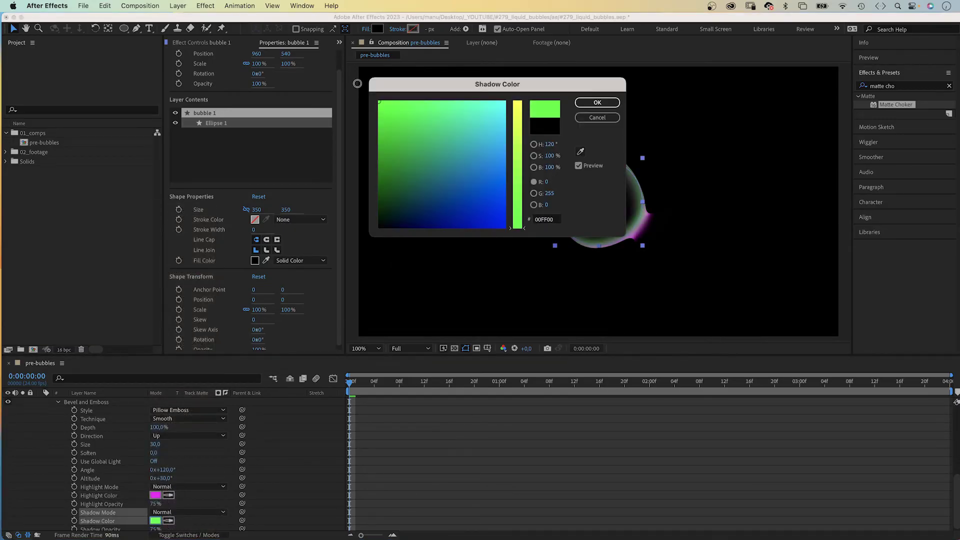
click(596, 102)
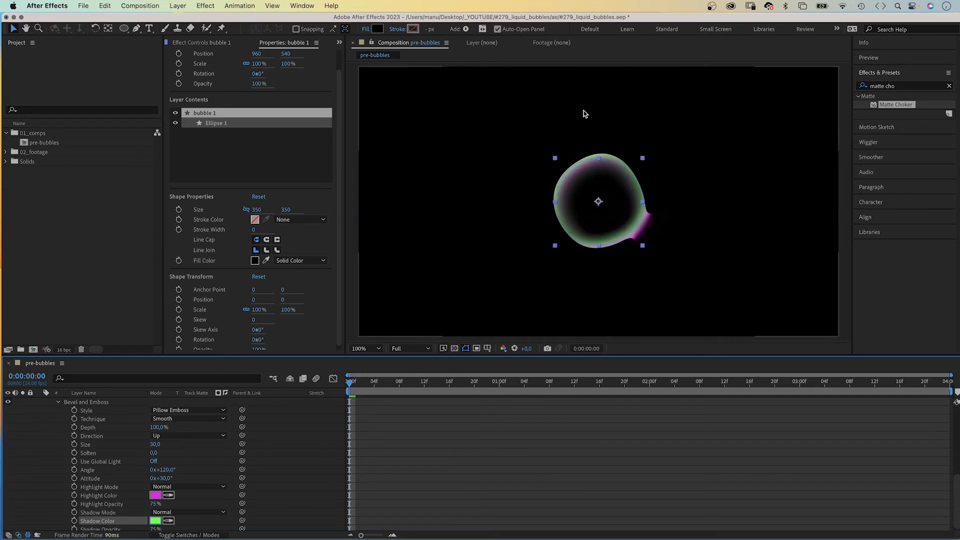
click(58, 403)
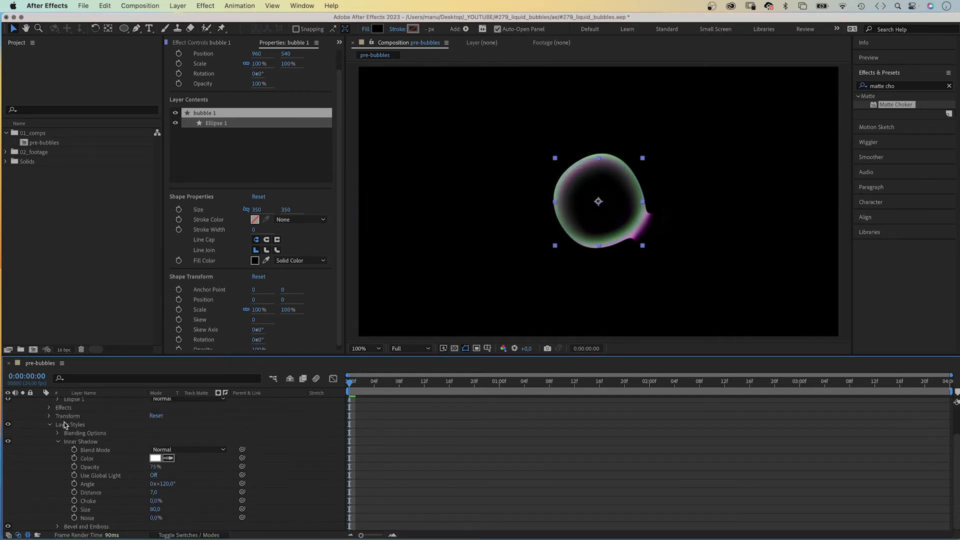
click(58, 442)
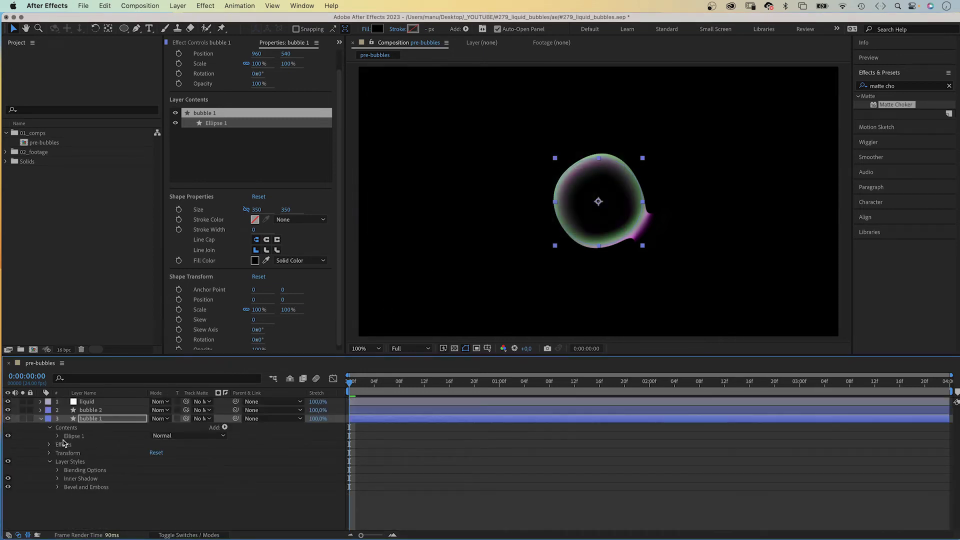
Step: Add a Stroke layer style to bubble 1 and colour it blue (3D54FF)
right_click(85, 420)
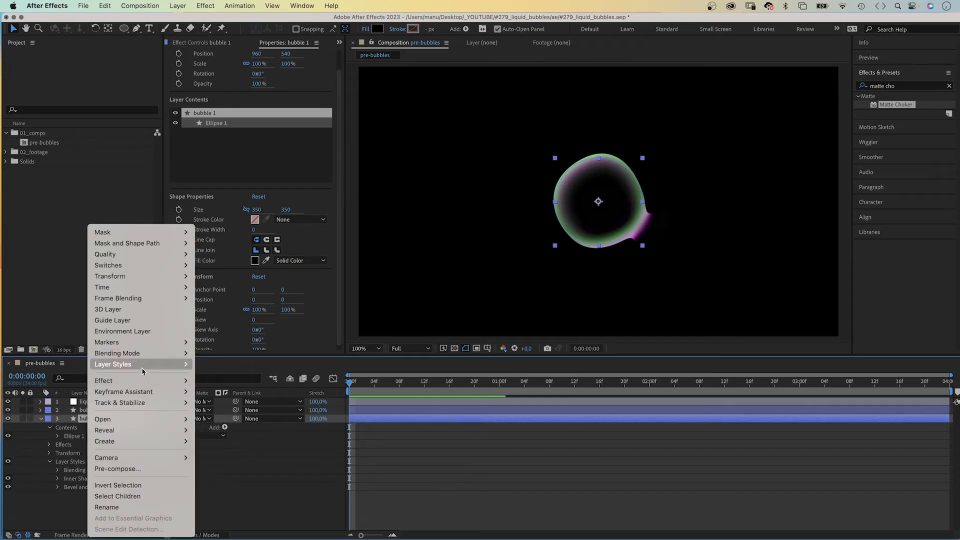
mouse_move(145, 365)
click(239, 488)
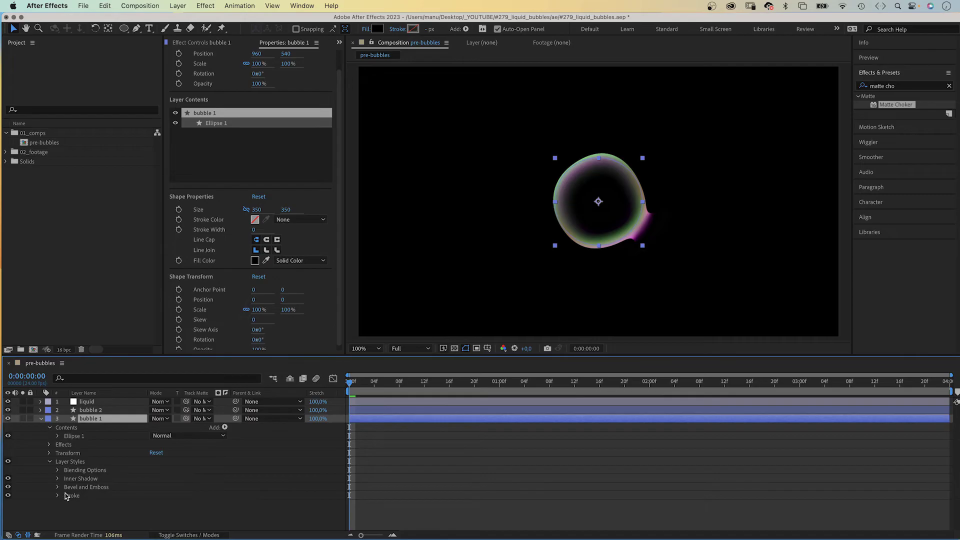
click(61, 494)
click(57, 495)
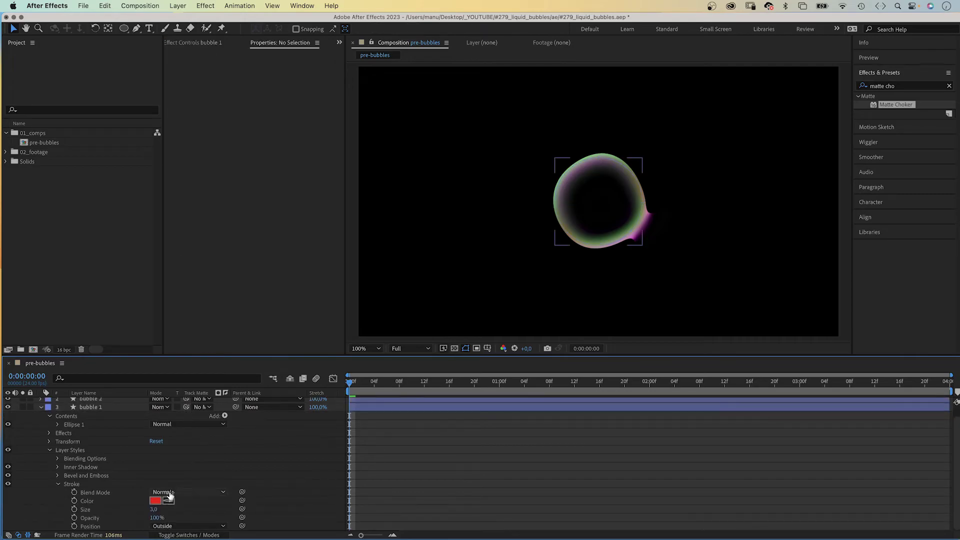
click(155, 500)
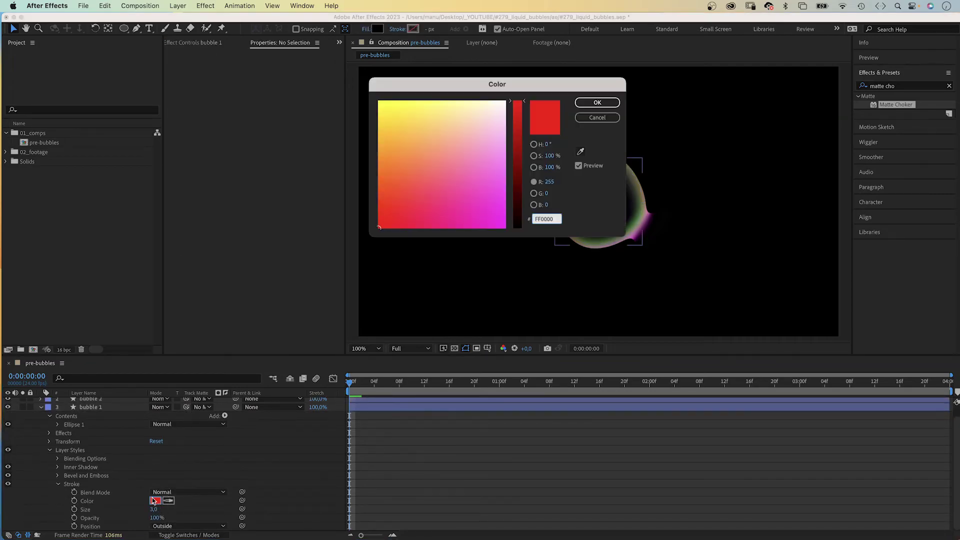
click(517, 197)
drag(500, 187, 507, 186)
click(598, 103)
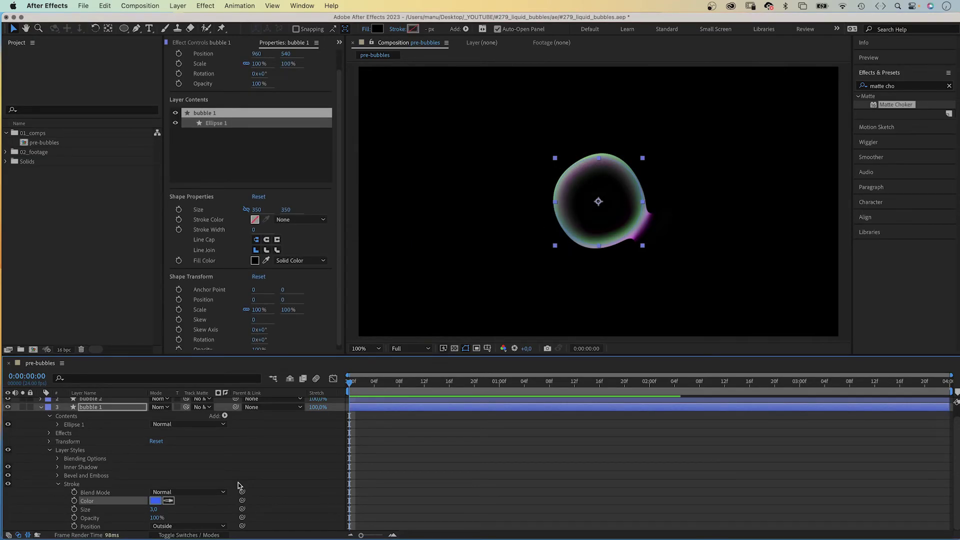
Step: Set the bubble 1 stroke size to 10 and collapse Layer Styles
click(155, 509)
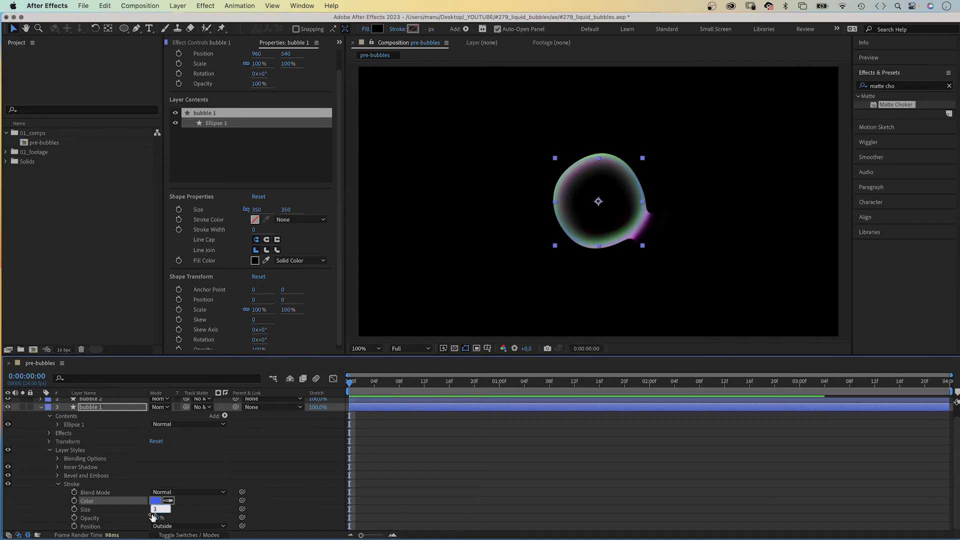
text(10)
key(Return)
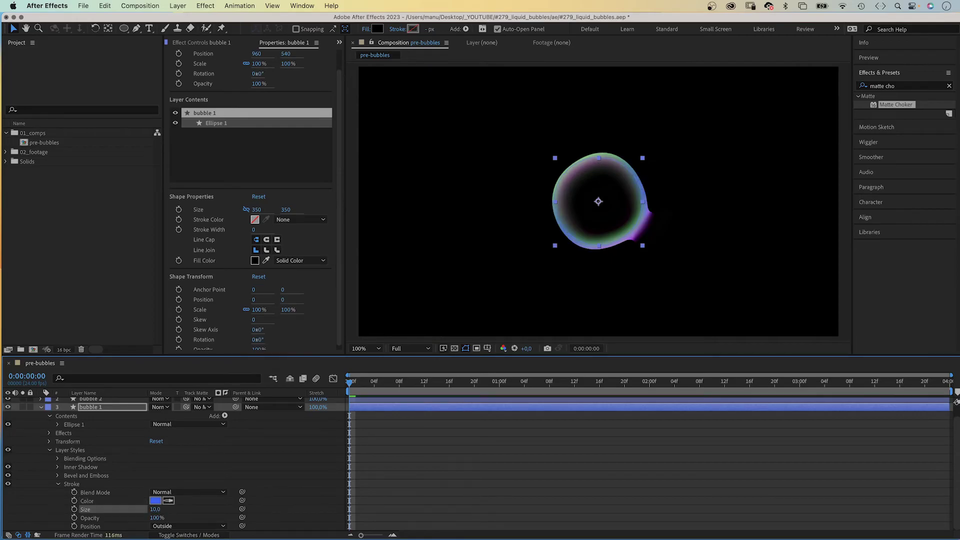
click(49, 451)
click(65, 463)
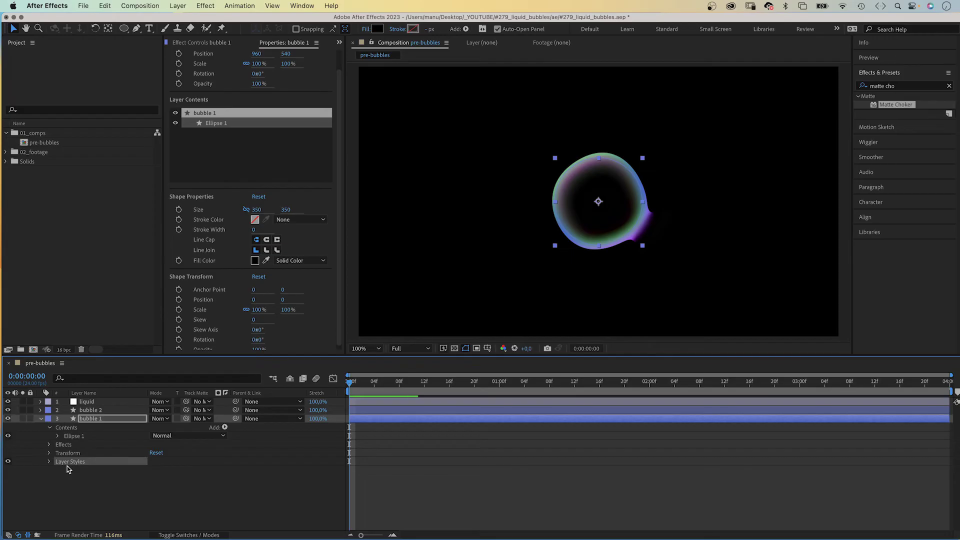
Step: Drag the small bubble slightly left so it nestles against the large bubble
click(115, 410)
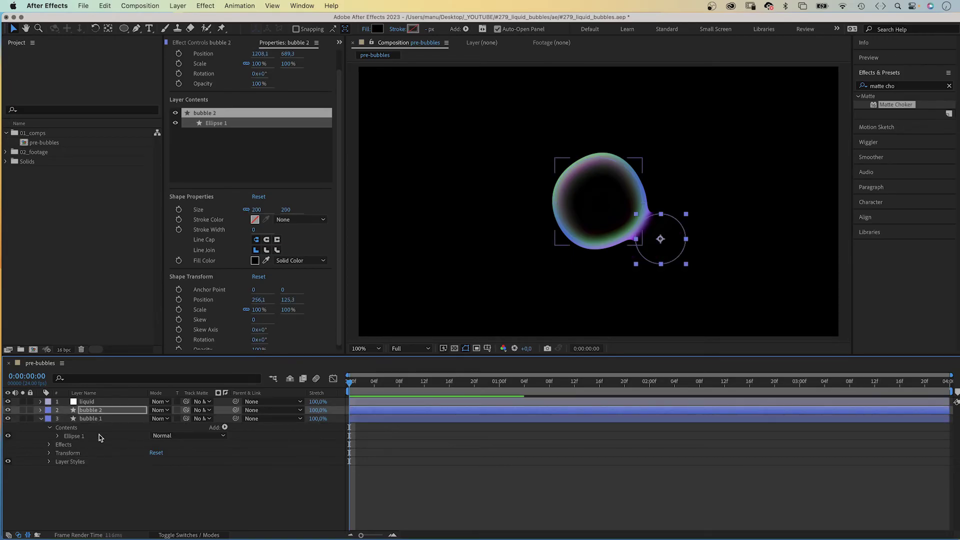
click(128, 507)
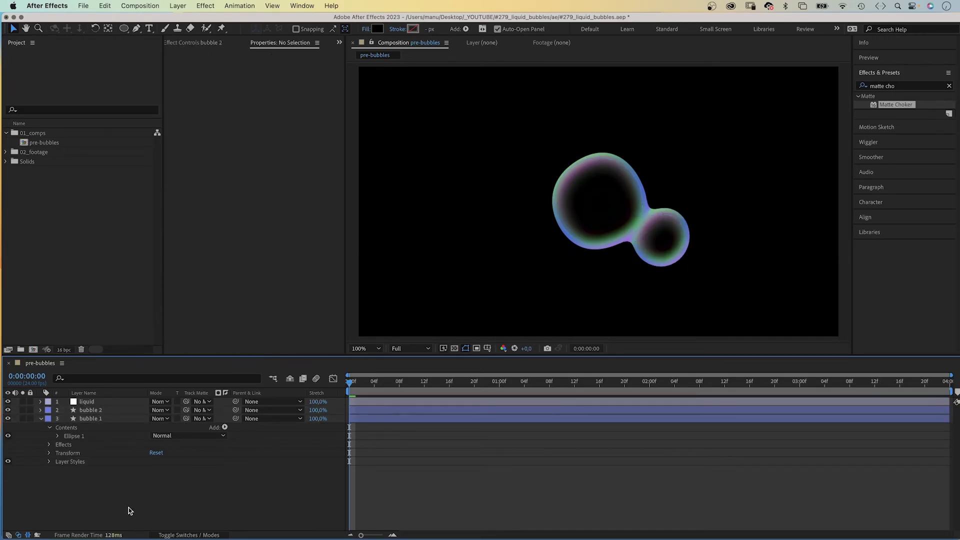
click(664, 234)
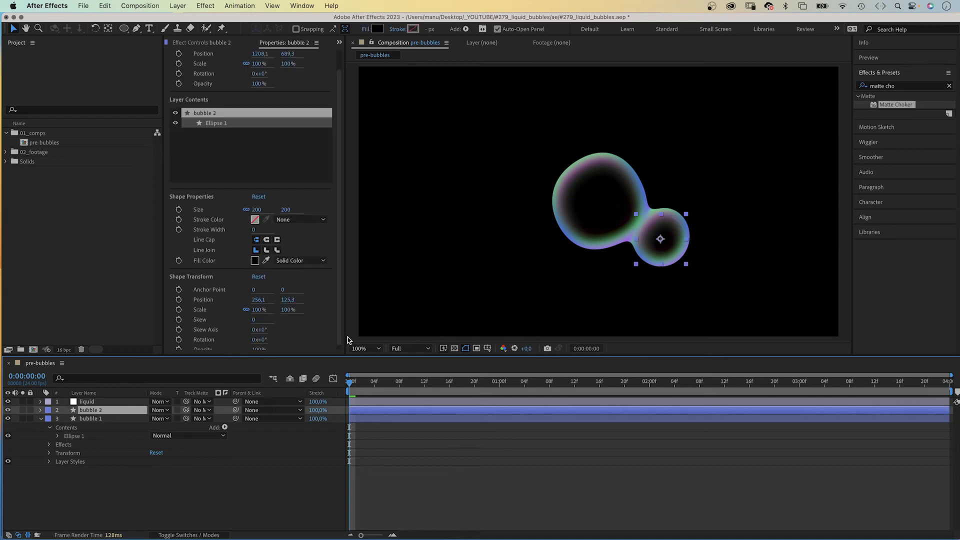
mouse_move(659, 241)
mouse_down()
mouse_move(670, 244)
mouse_move(632, 234)
mouse_move(670, 247)
mouse_move(643, 238)
mouse_up()
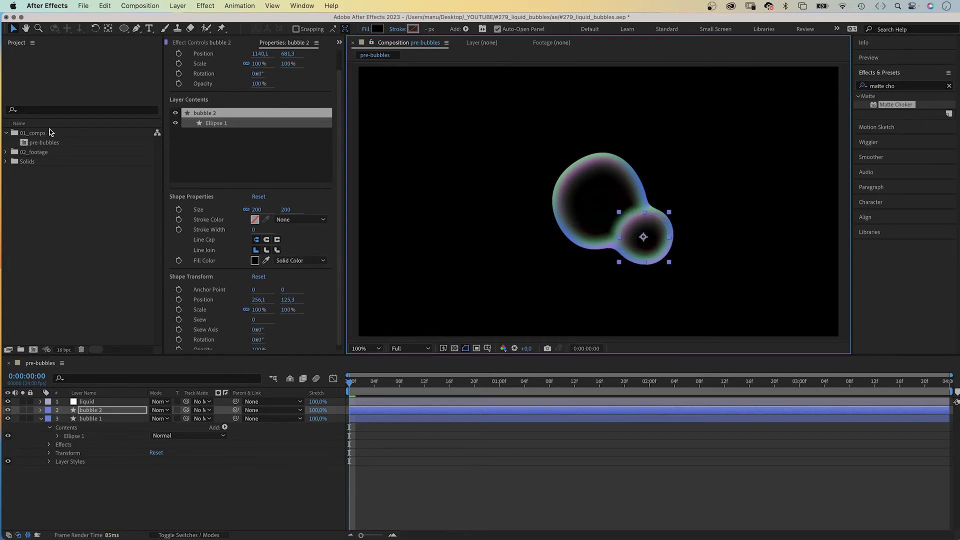
click(43, 143)
Step: Nest pre-bubbles in a new comp renamed main-bubbles and start a new solid named background
drag(48, 145, 35, 348)
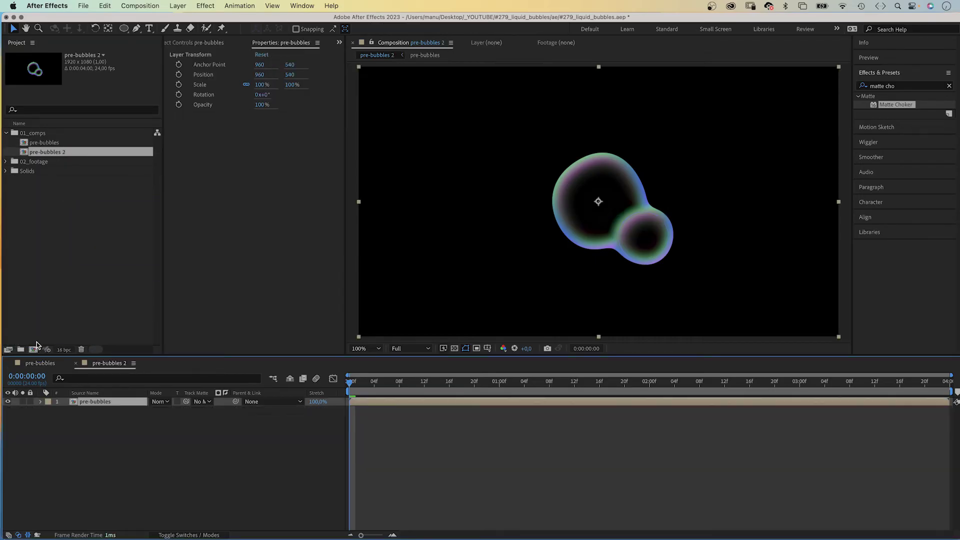
click(50, 151)
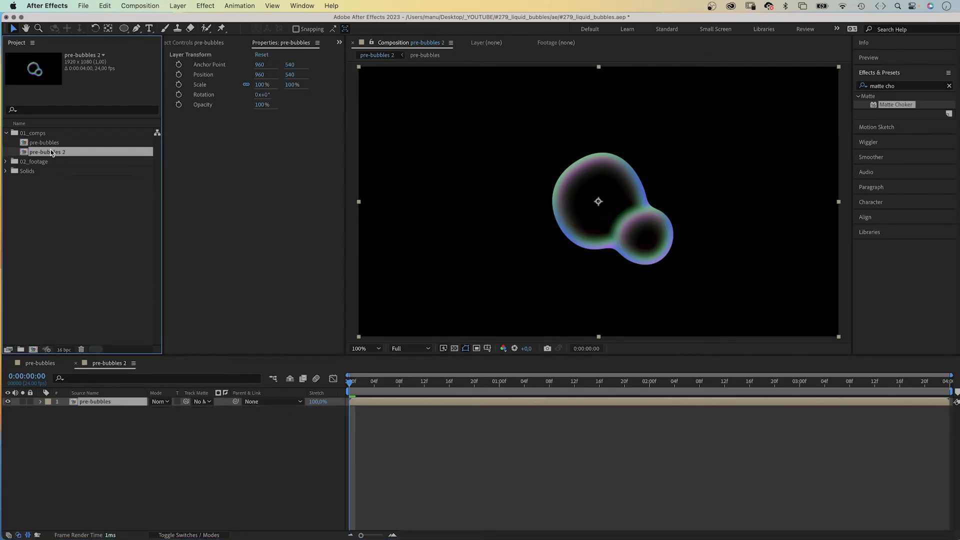
key(Return)
text(main)
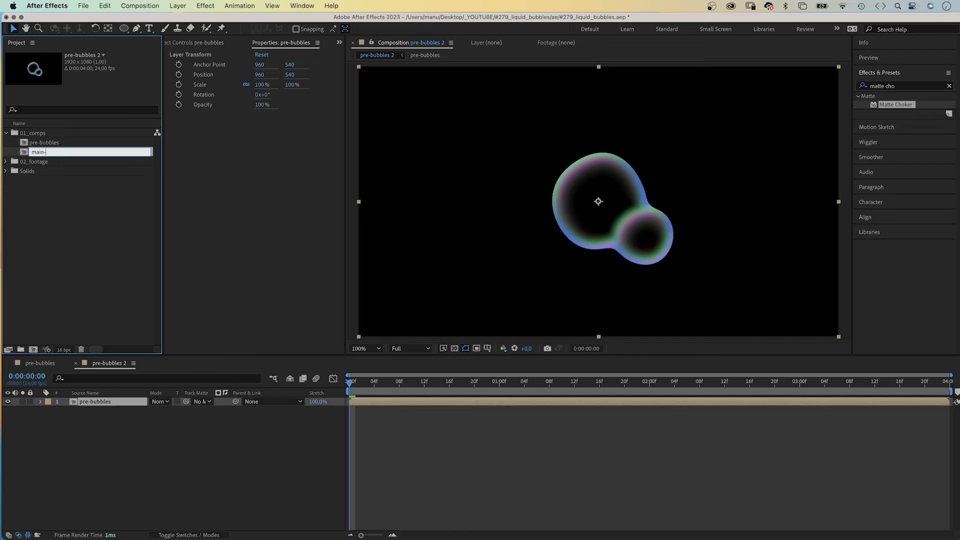
key(Return)
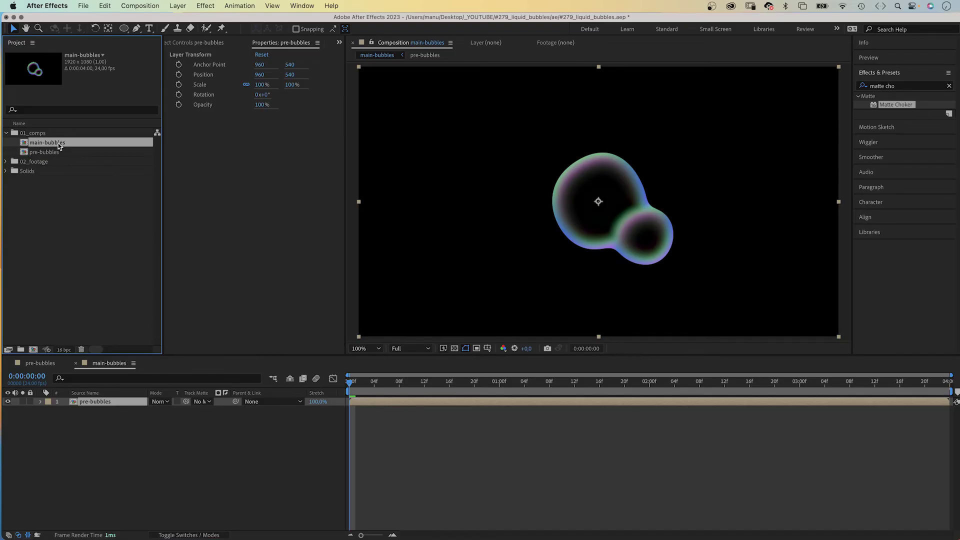
click(178, 460)
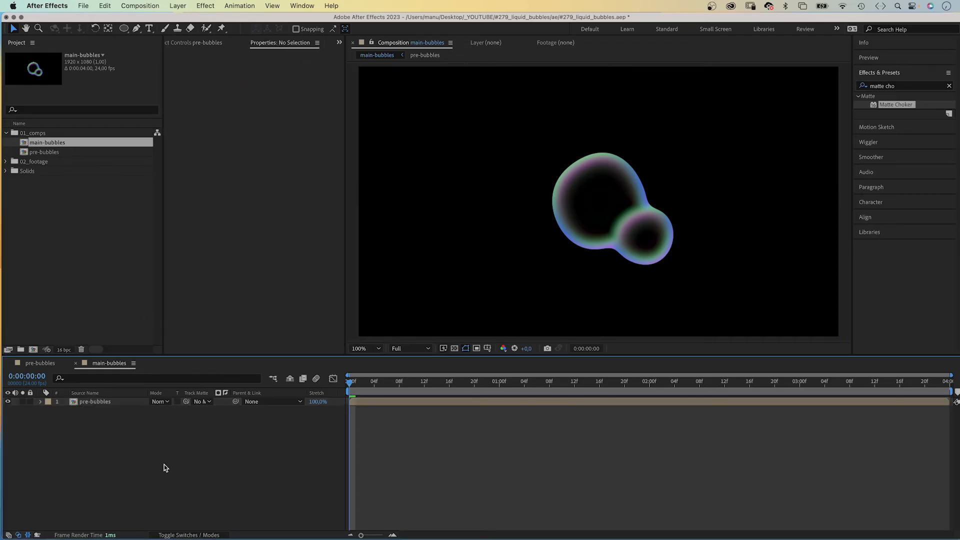
key(super+y)
text(background)
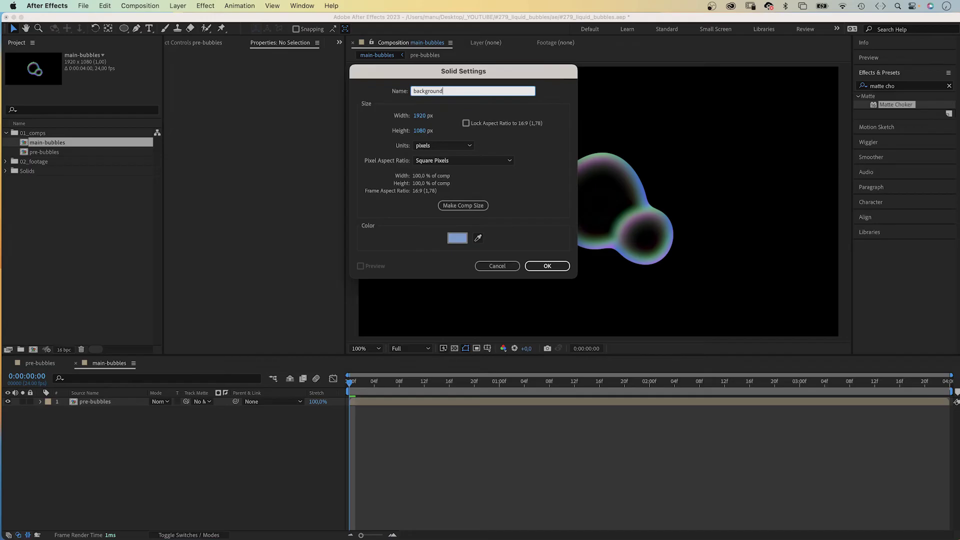
Step: Create the background solid beneath pre-bubbles and apply Gradient Ramp to it
key(Return)
drag(110, 401, 112, 422)
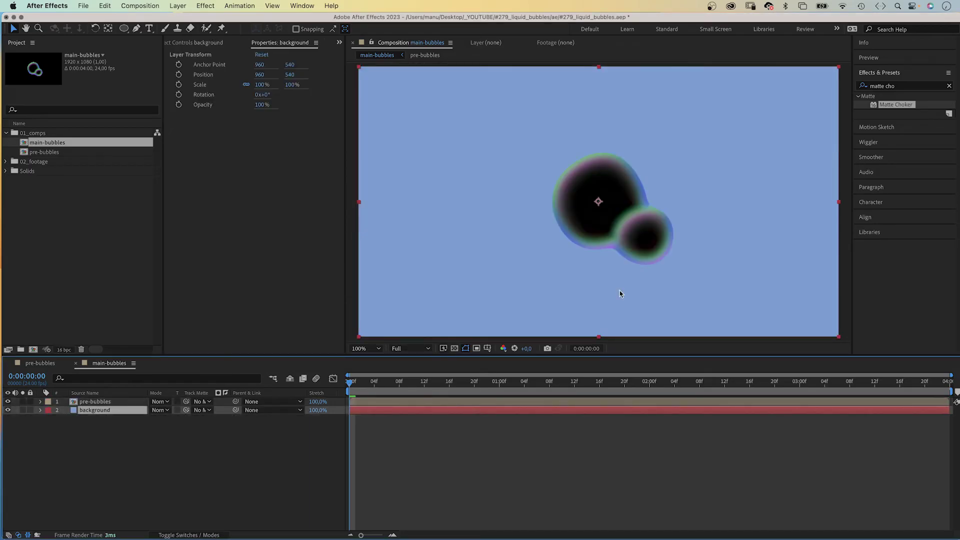
click(908, 85)
text(g)
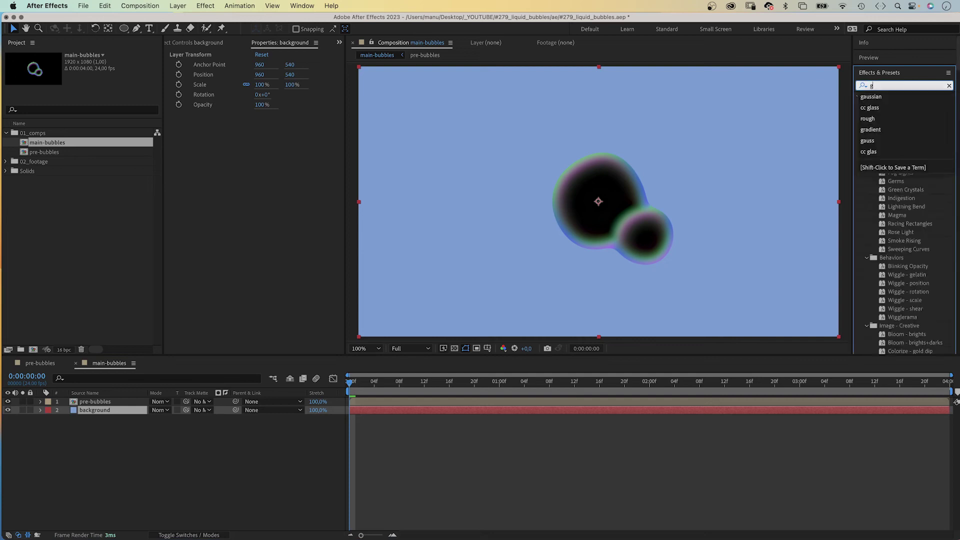
text(radient r)
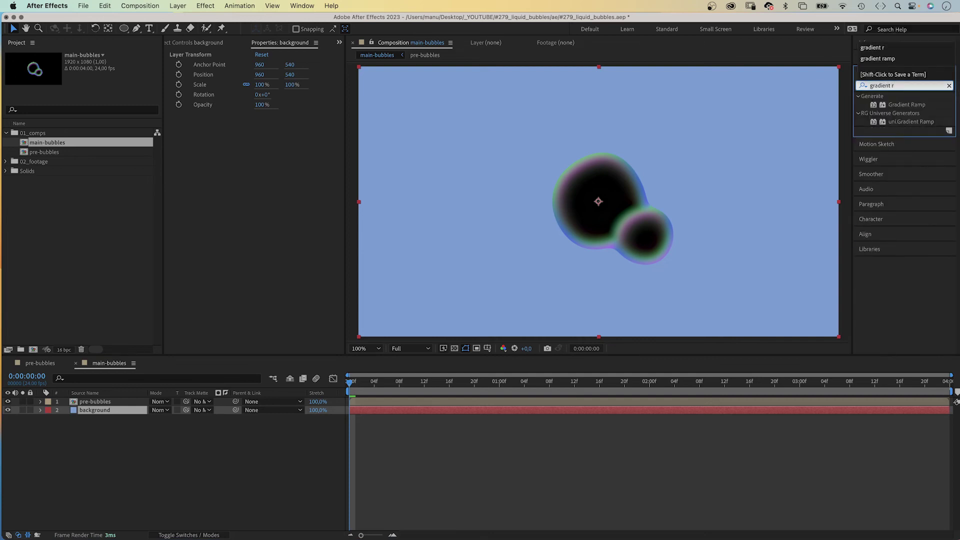
double_click(873, 106)
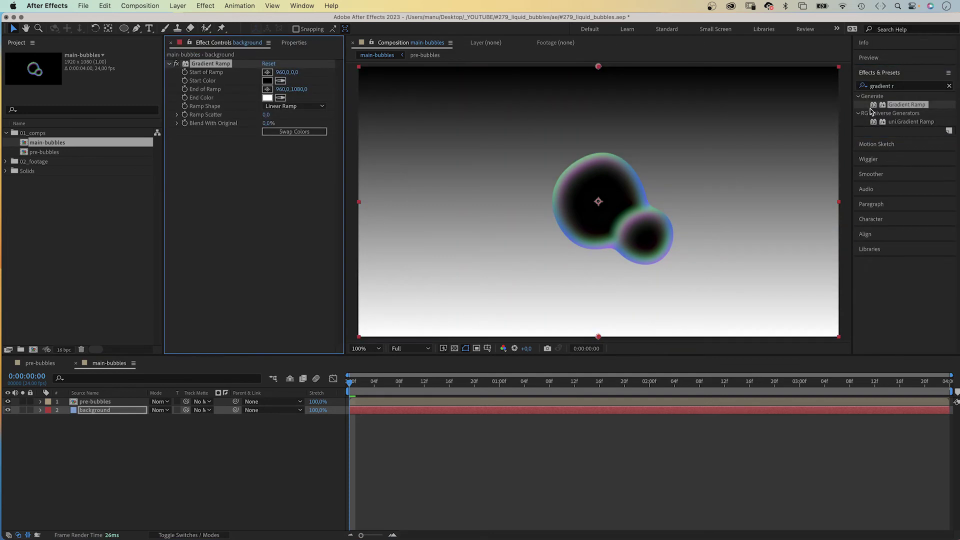
Step: Set the ramp's start colour to dark purple and its end colour to violet
click(267, 80)
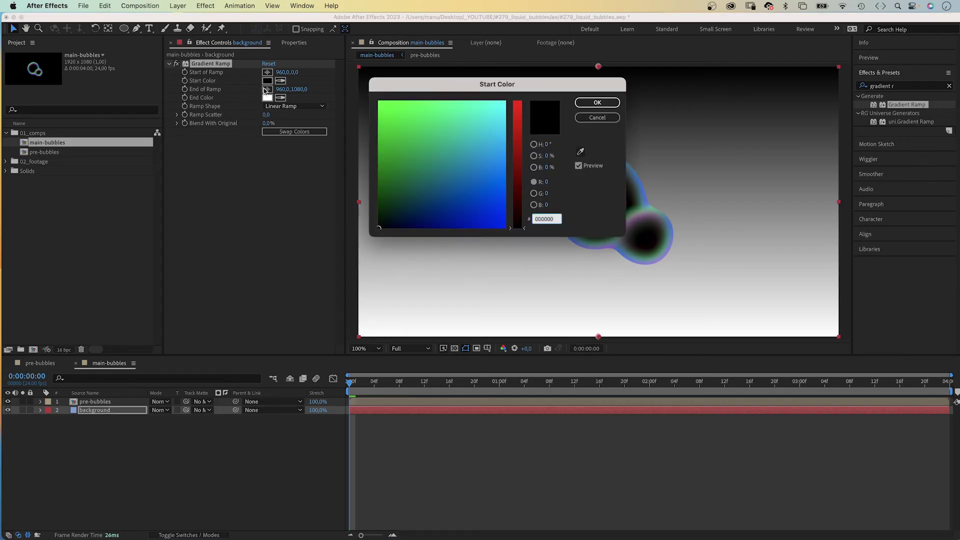
drag(521, 187, 507, 75)
drag(509, 145, 511, 210)
drag(381, 232, 402, 222)
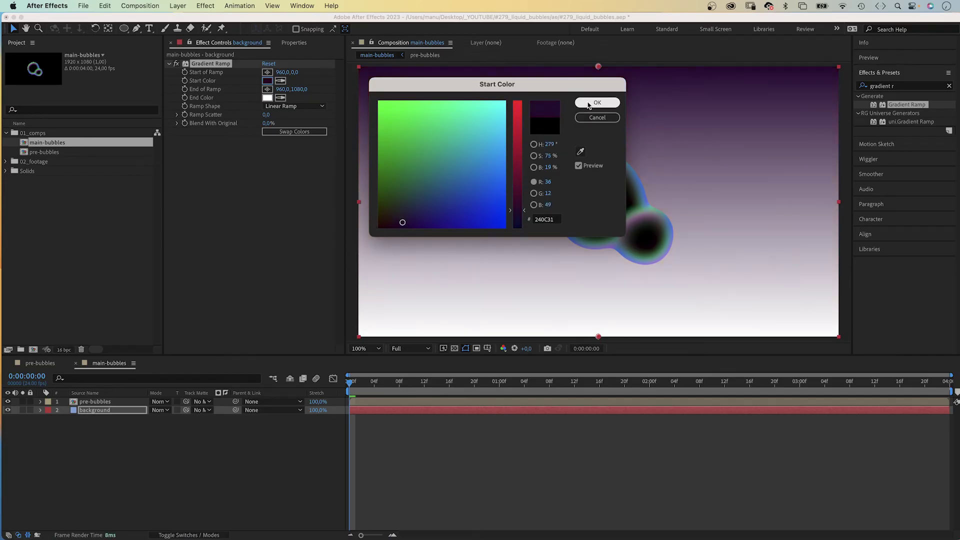
click(588, 103)
click(268, 98)
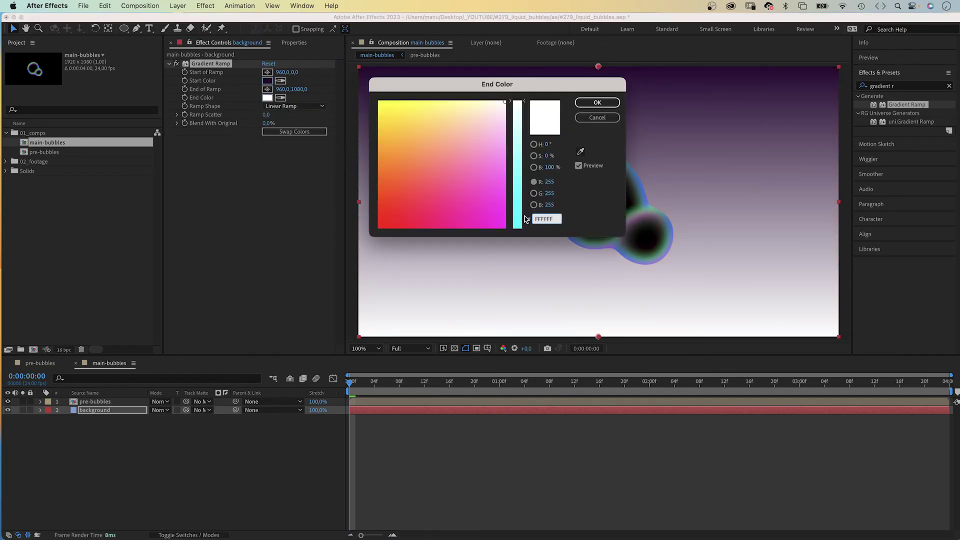
click(489, 226)
click(515, 170)
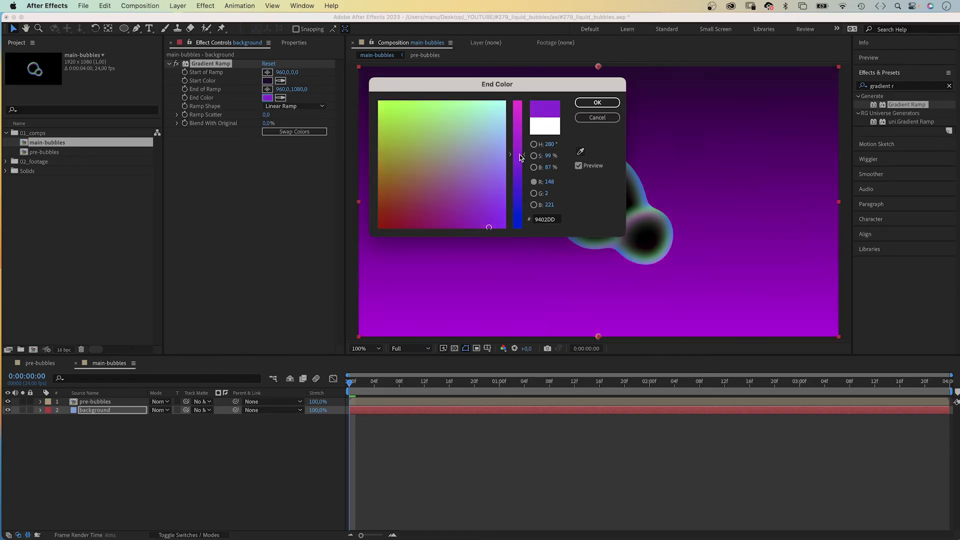
drag(483, 217, 431, 217)
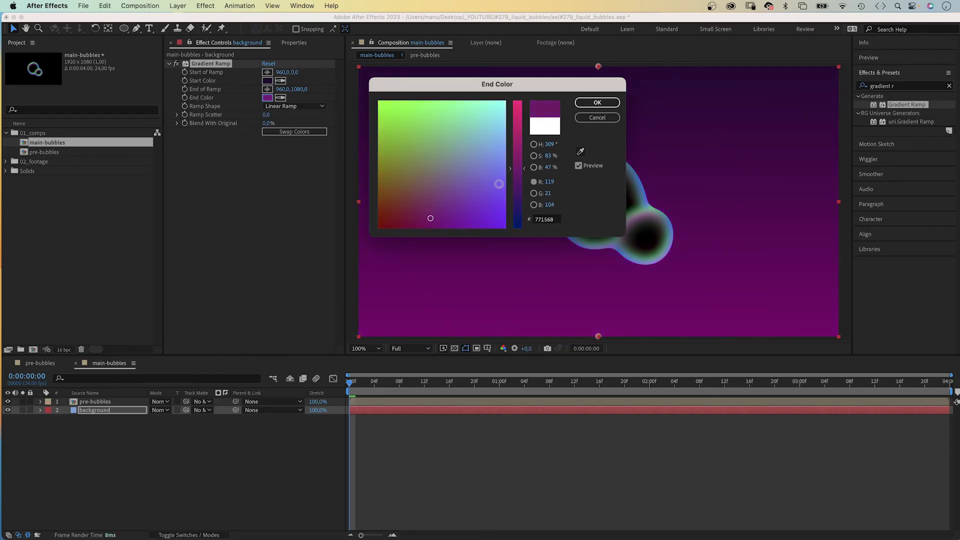
drag(522, 181, 522, 199)
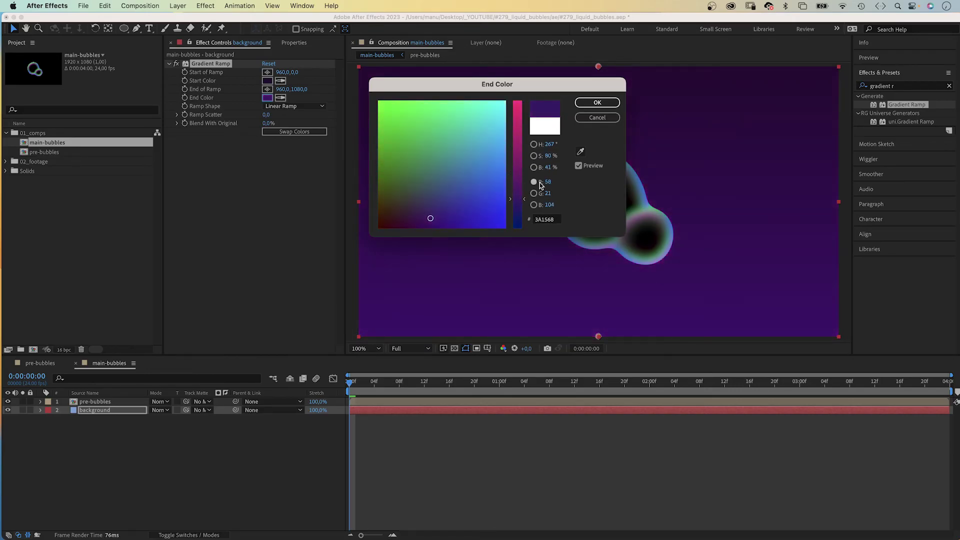
click(597, 102)
Step: Place the ramp start at the comp's left edge and its end at the top-right corner
click(267, 72)
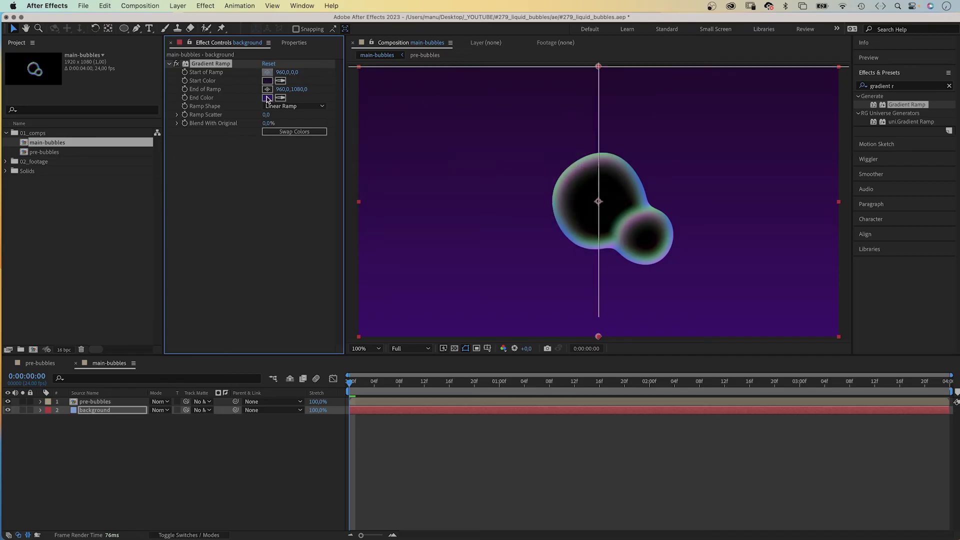
click(354, 284)
click(267, 89)
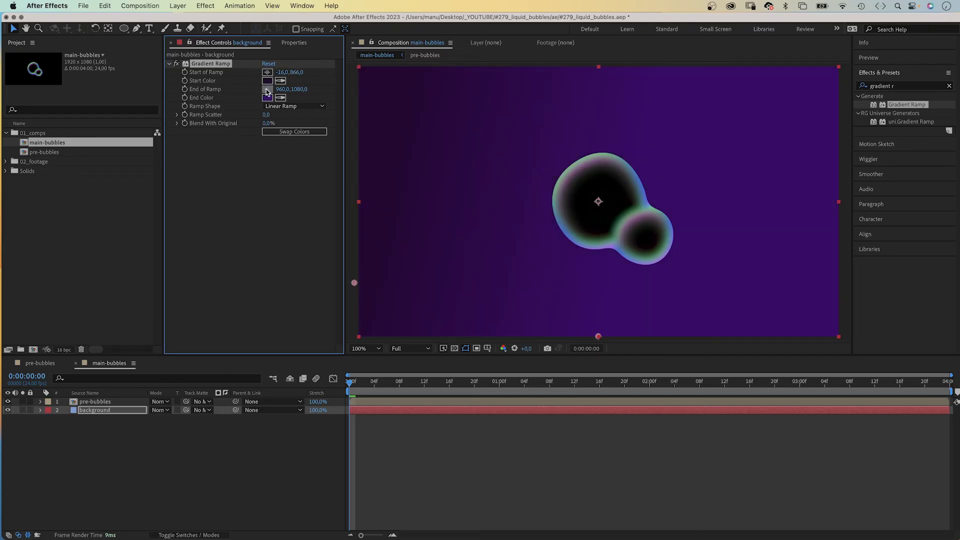
click(843, 79)
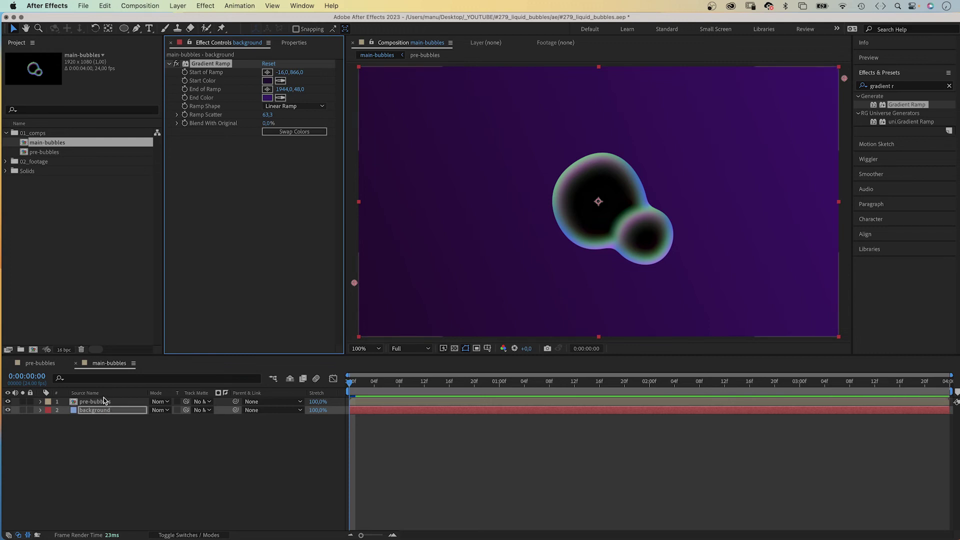
click(149, 28)
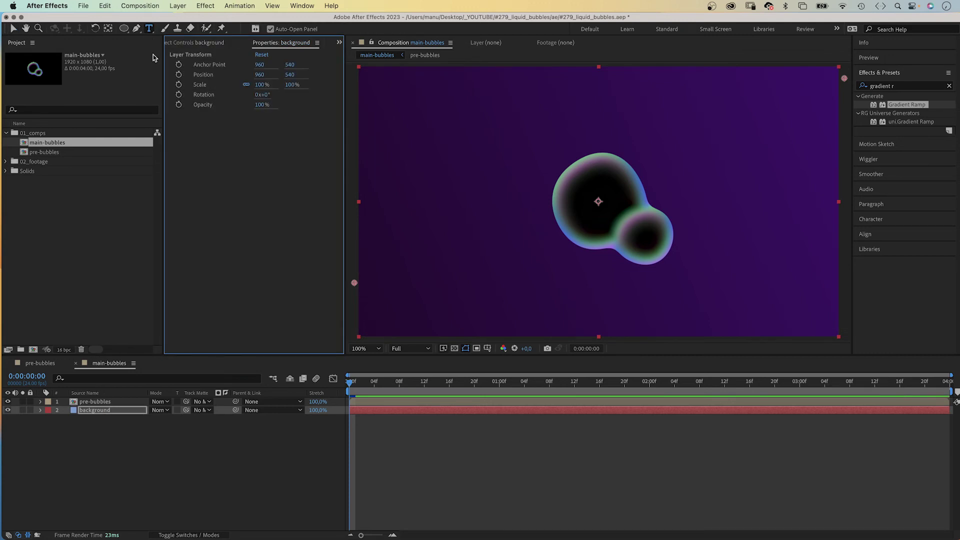
Step: Type BUBBLES and centre it horizontally and vertically in the comp
click(442, 206)
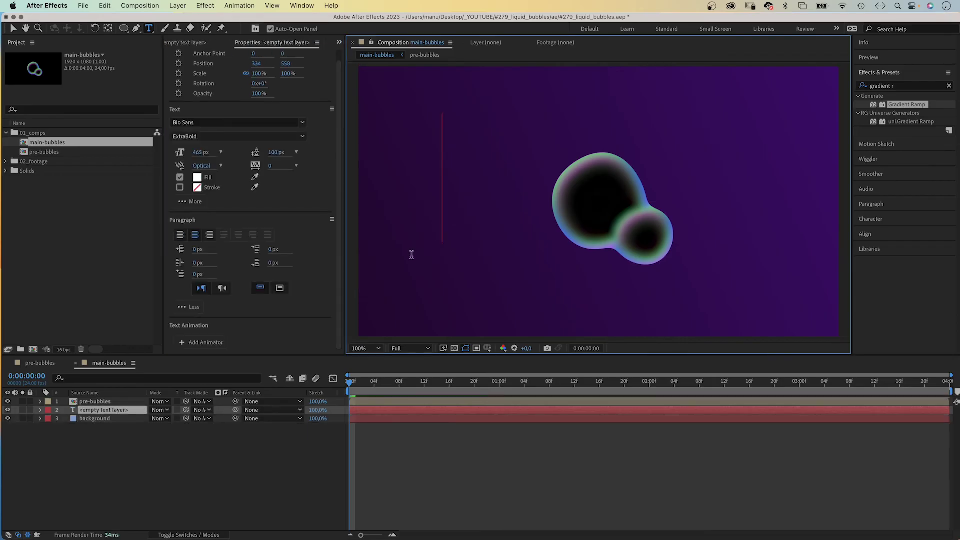
text(BUBBLES)
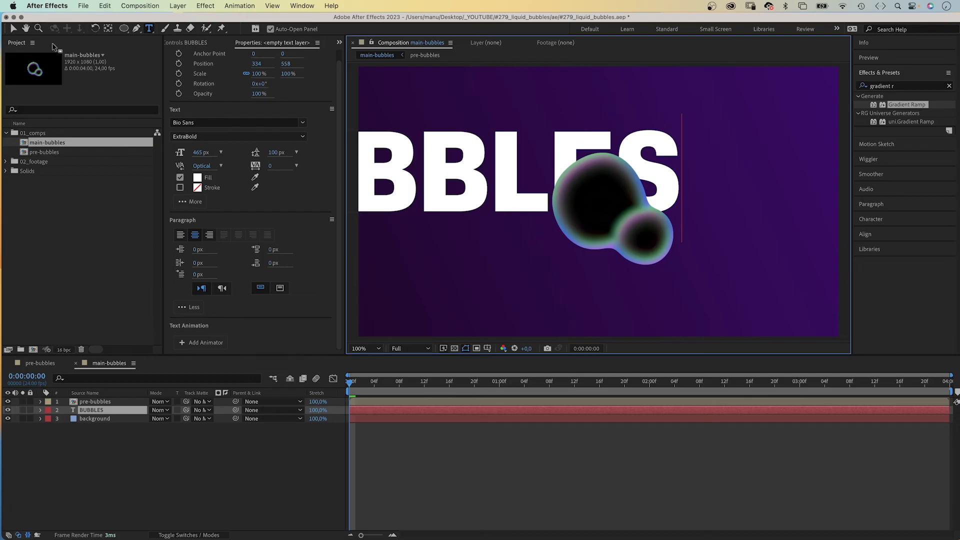
click(13, 28)
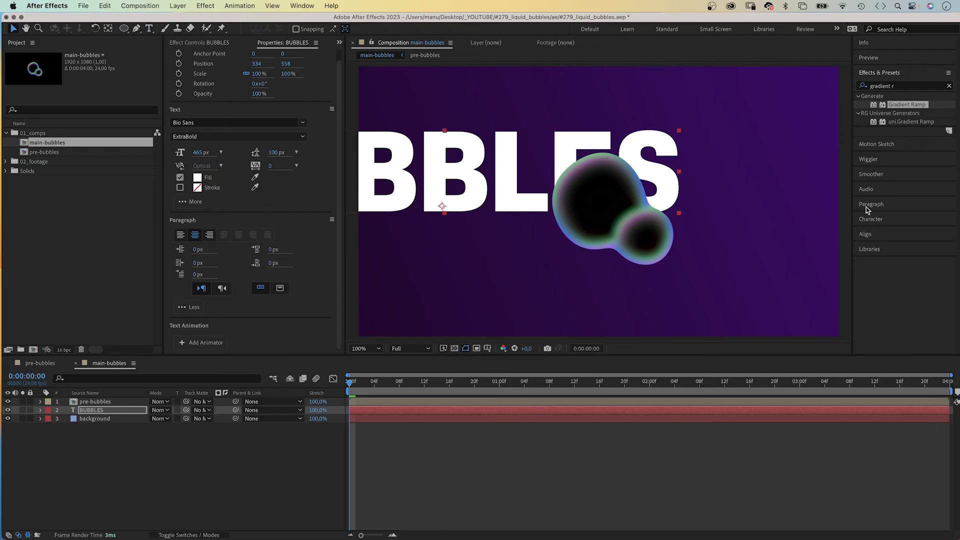
click(871, 233)
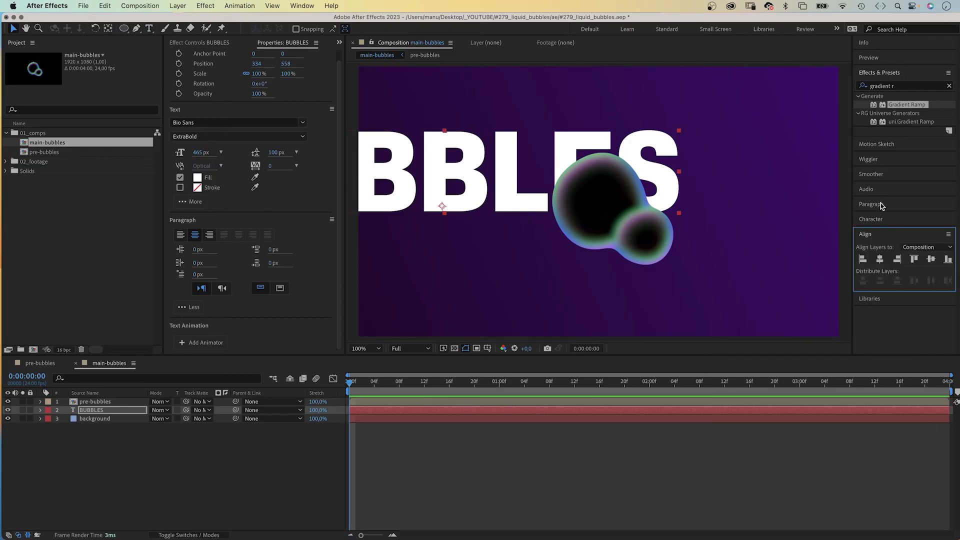
click(879, 259)
click(930, 259)
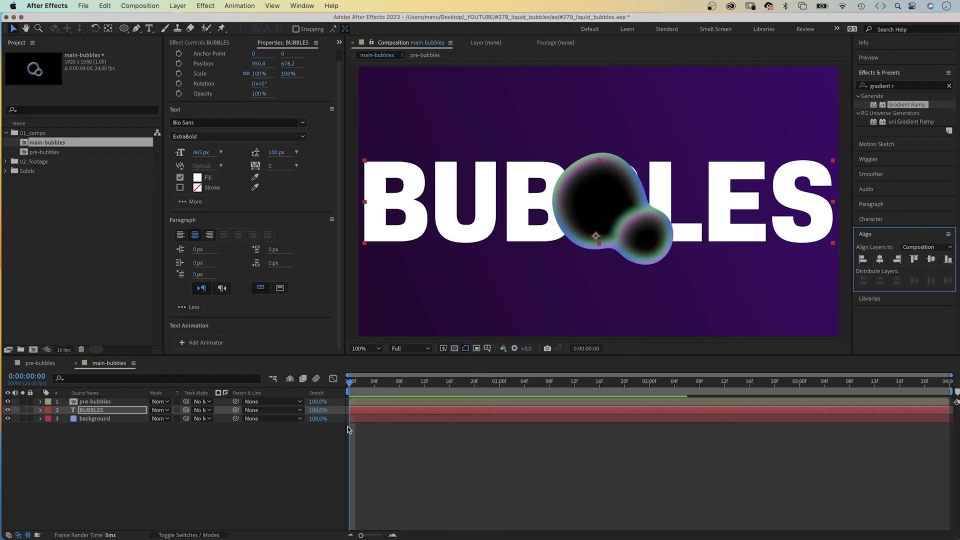
Step: Duplicate the BUBBLES text layer and the pre-bubbles layer
click(98, 411)
key(super+d)
click(97, 403)
key(super+d)
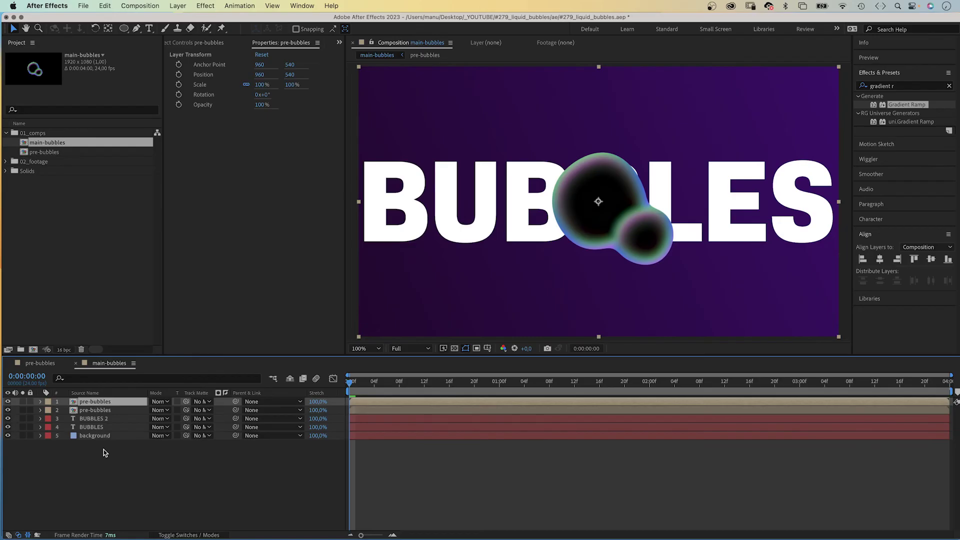
Step: Set pre-bubbles as the track matte for both BUBBLES text layers
click(89, 427)
shift+click(98, 420)
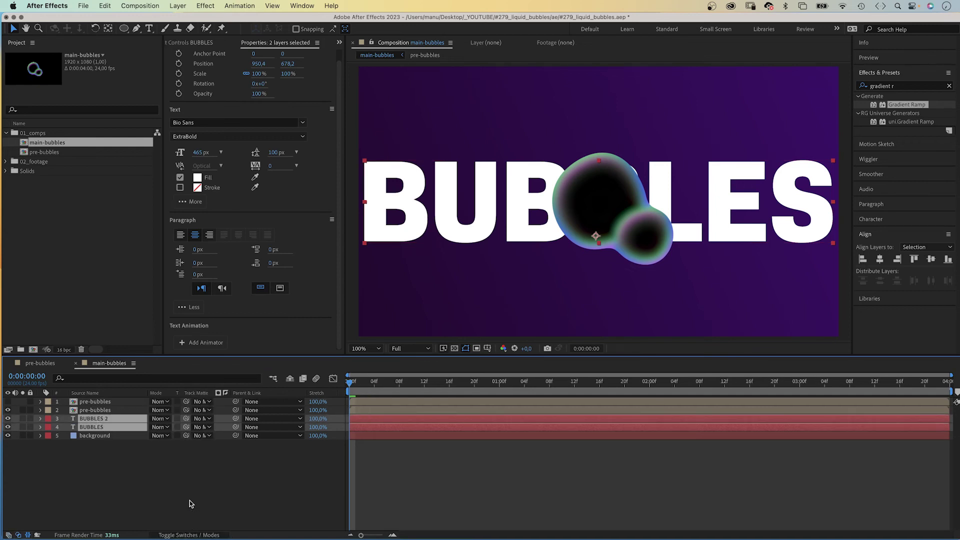
drag(186, 431, 127, 411)
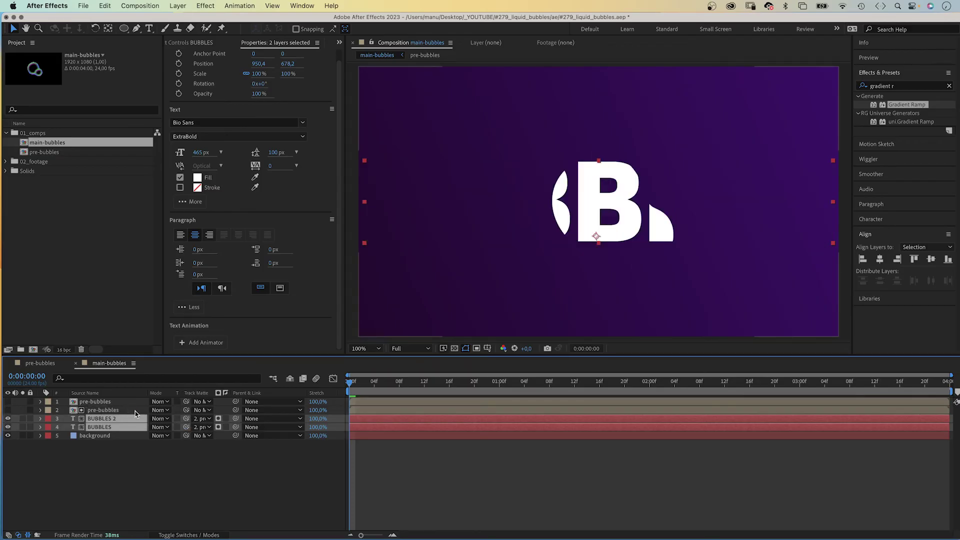
click(228, 461)
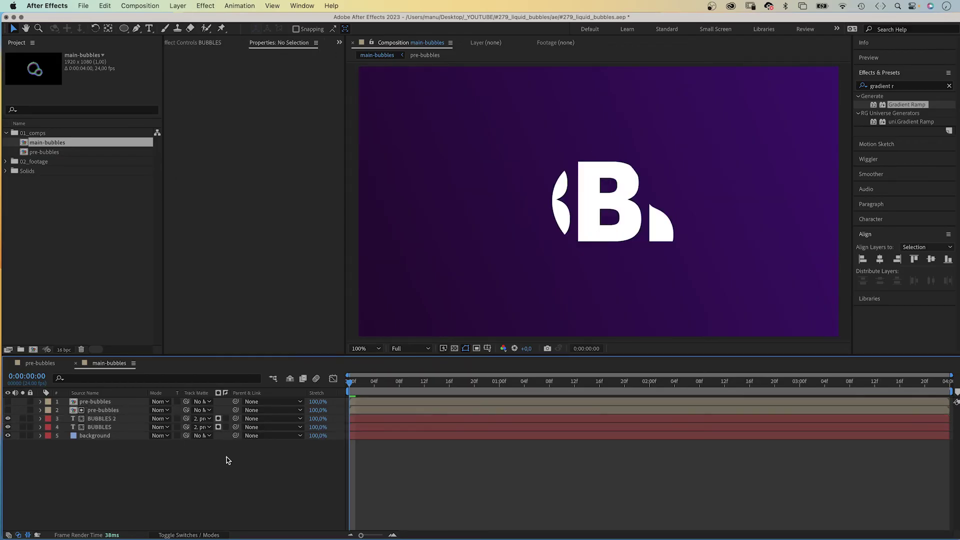
Step: Invert the matte on the BUBBLES layer and compare layer visibility, then select BUBBLES 2
click(225, 427)
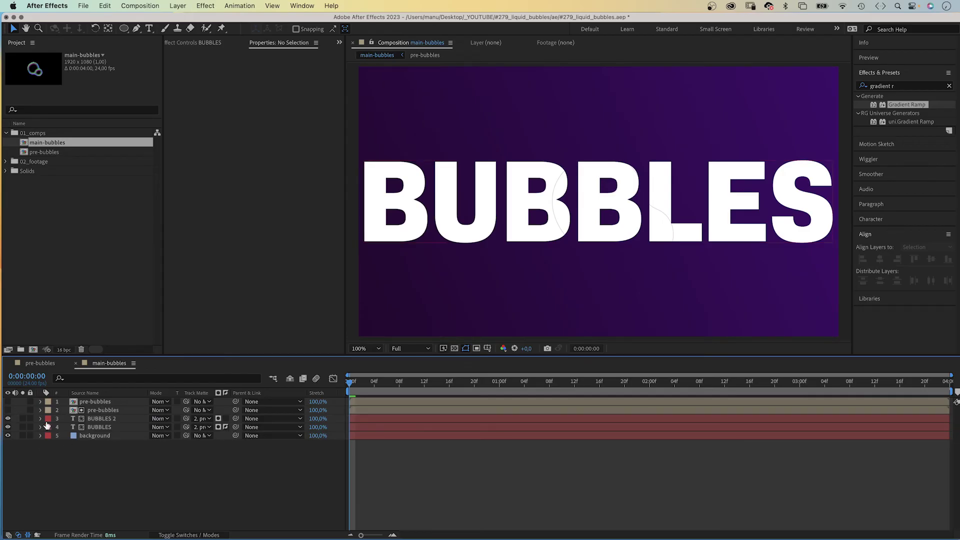
click(8, 419)
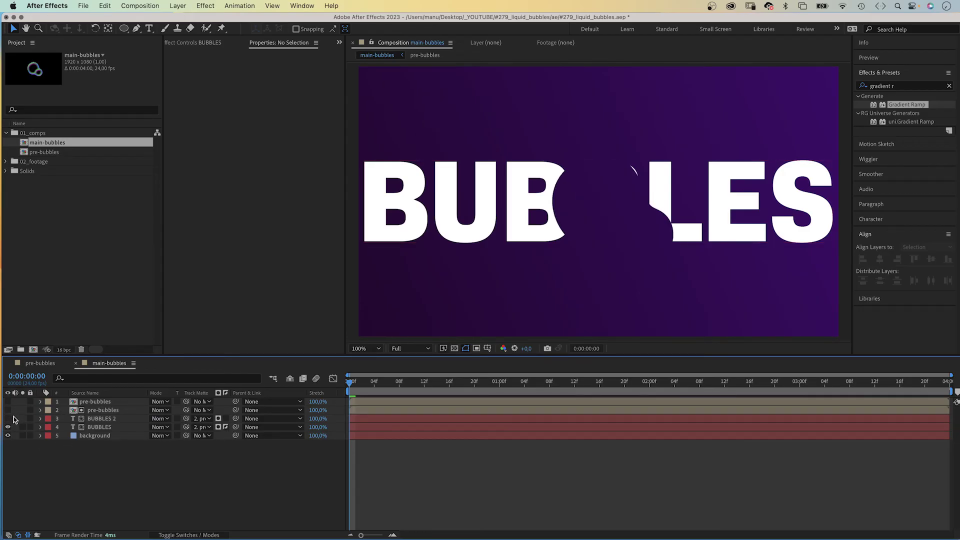
click(8, 419)
click(8, 426)
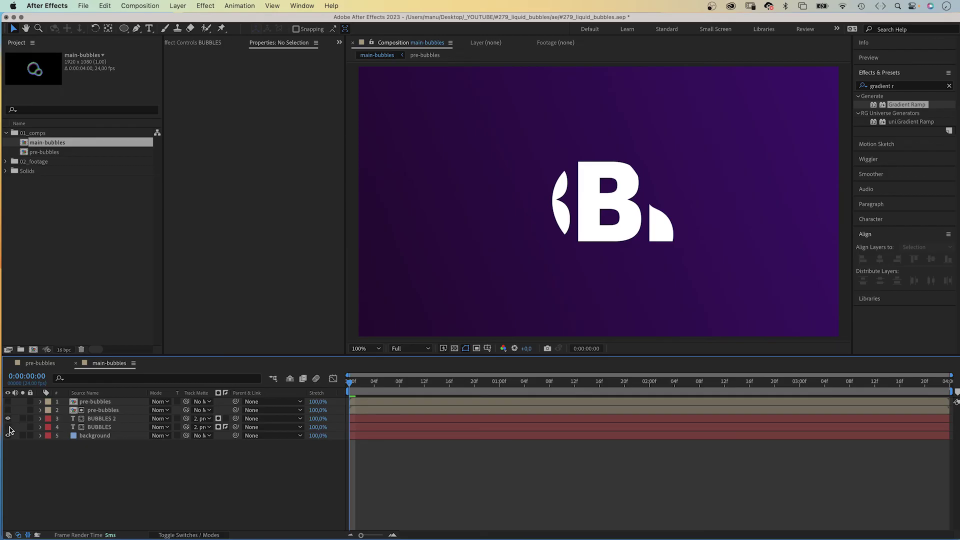
click(7, 427)
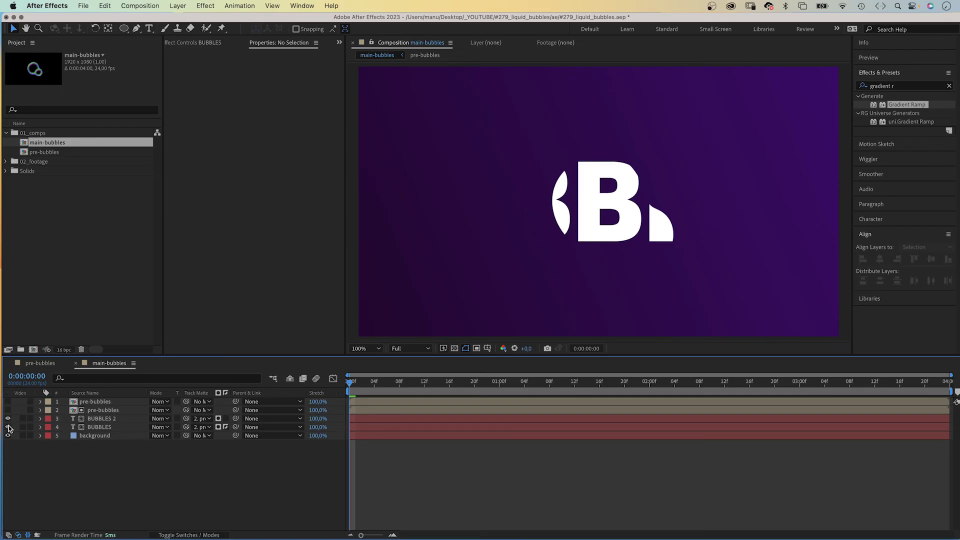
click(108, 420)
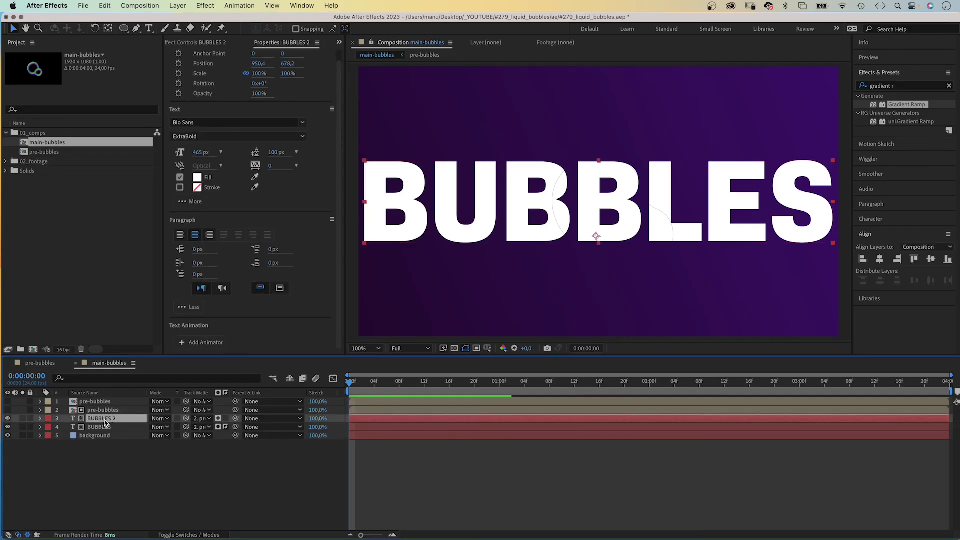
Step: Apply CC Glass to BUBBLES 2 with pre-bubbles Alpha as the bump map
click(899, 86)
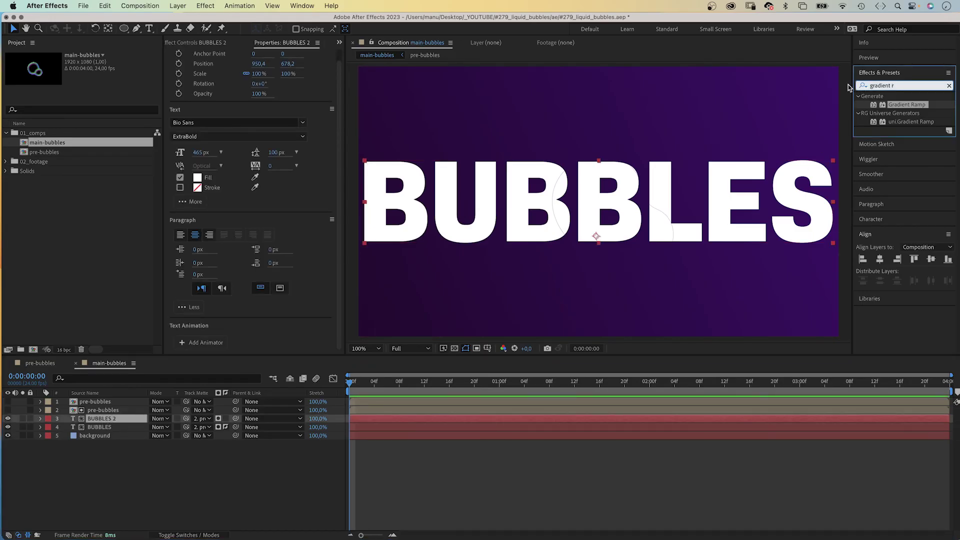
text(cc glass)
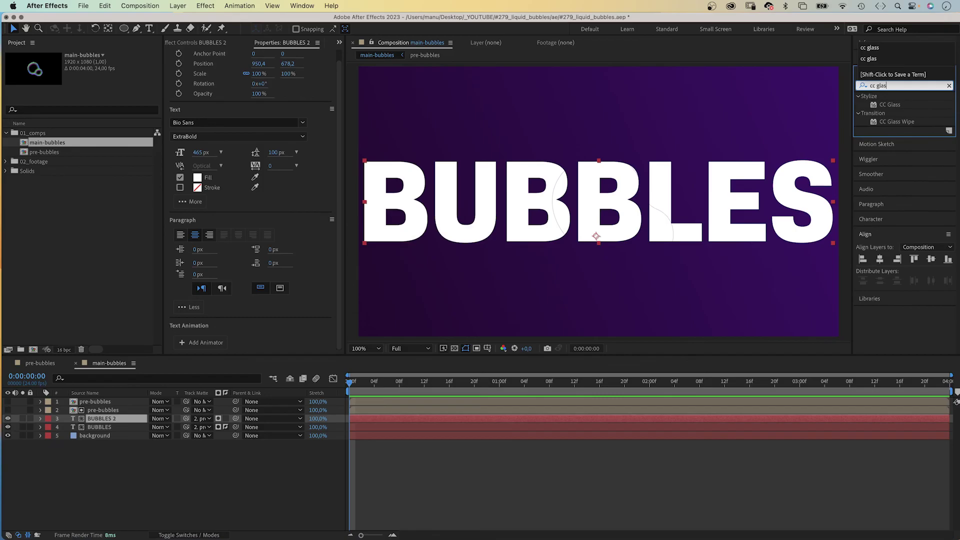
double_click(875, 107)
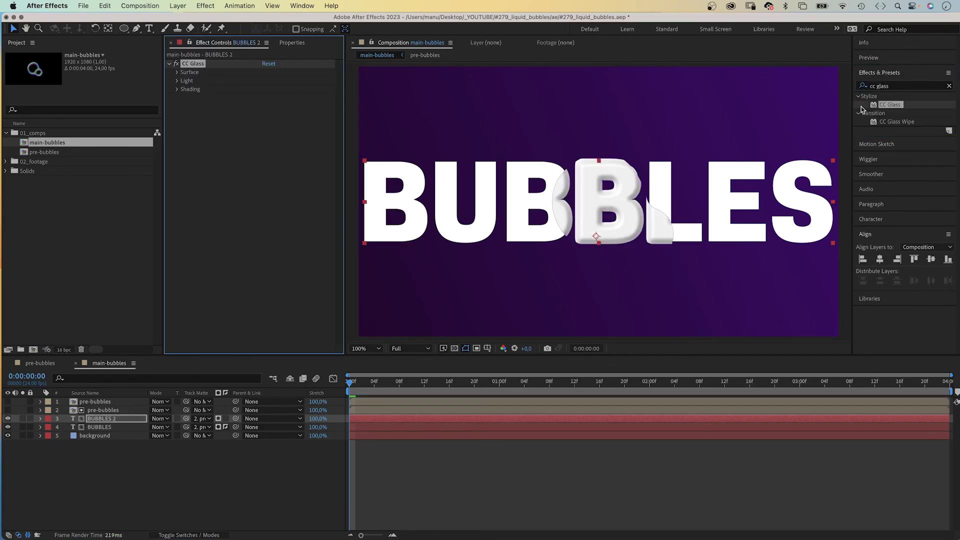
click(178, 73)
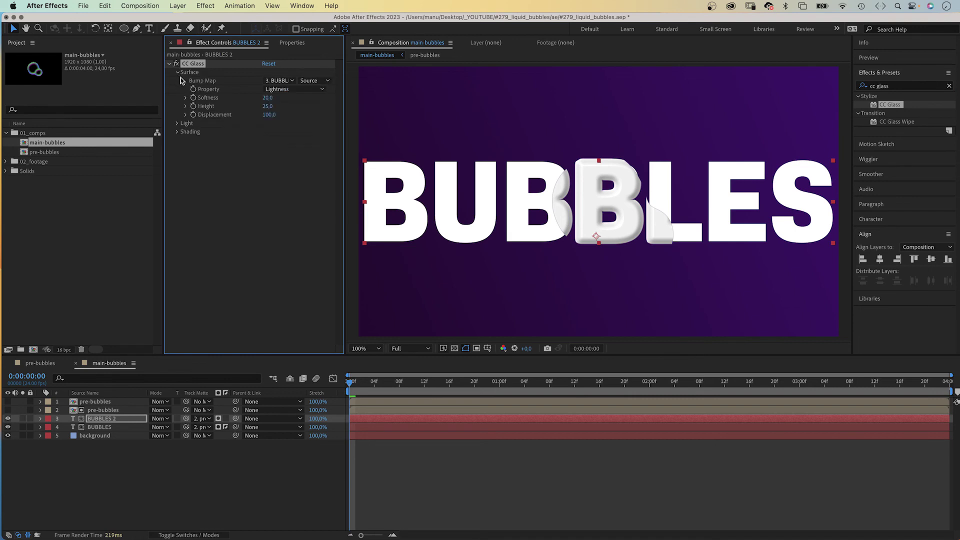
click(276, 81)
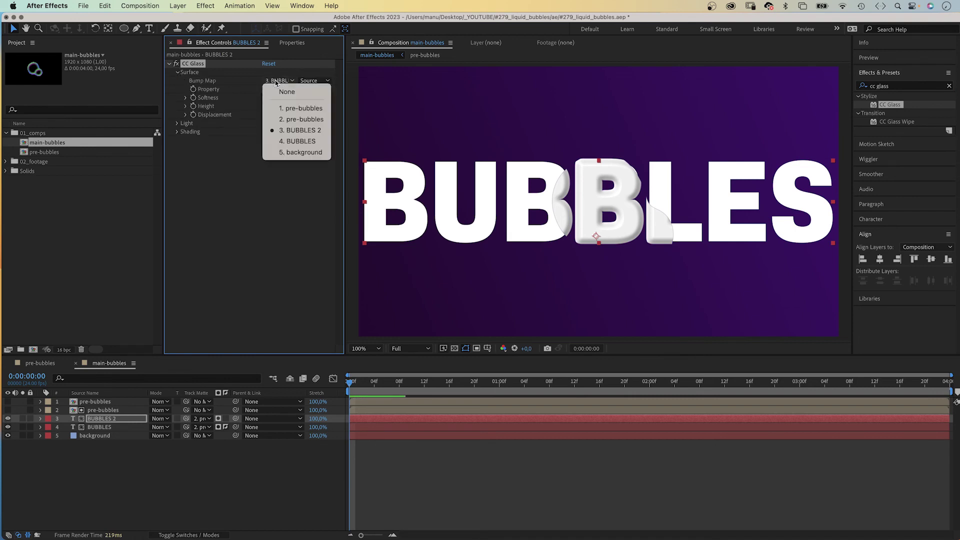
click(295, 119)
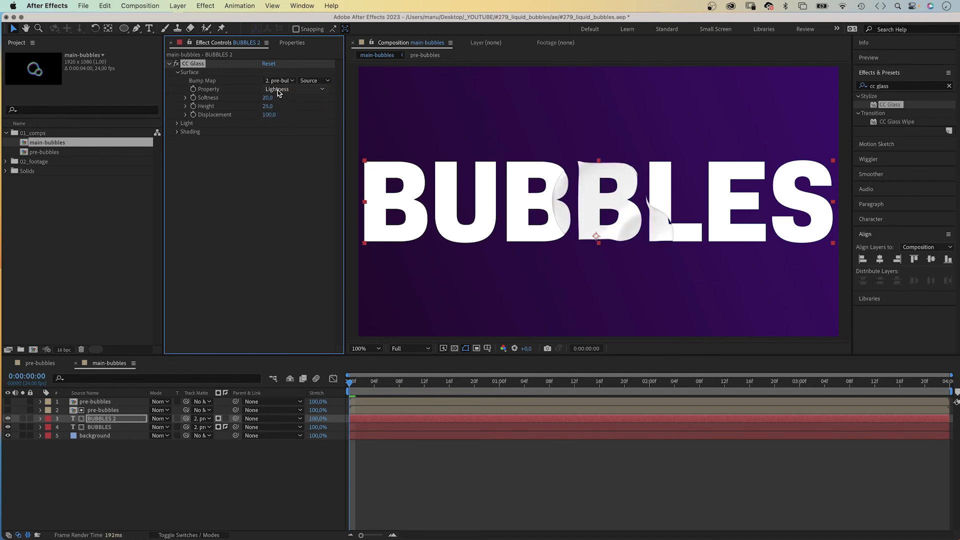
click(278, 90)
click(280, 131)
Step: Set CC Glass Softness 75, Height 100 and Displacement 160
click(268, 98)
text(7)
key(Return)
click(268, 106)
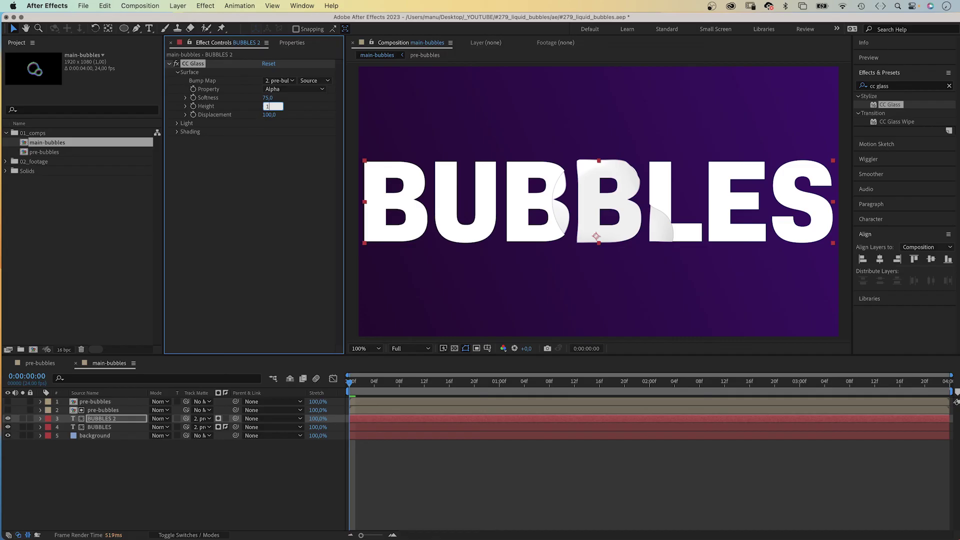
key(Return)
click(269, 114)
text(160)
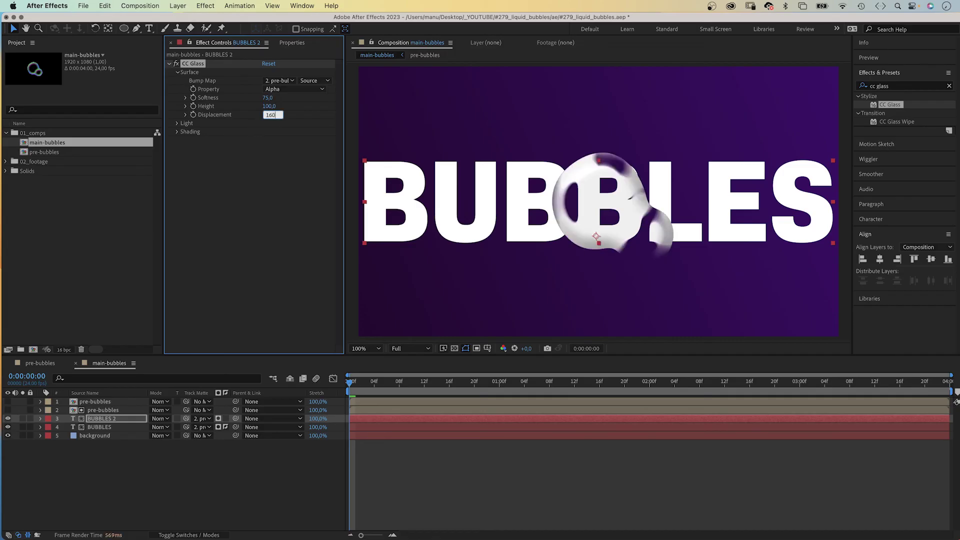
key(Return)
Step: Set CC Glass shading to Diffuse 20 and Specular 100
click(177, 123)
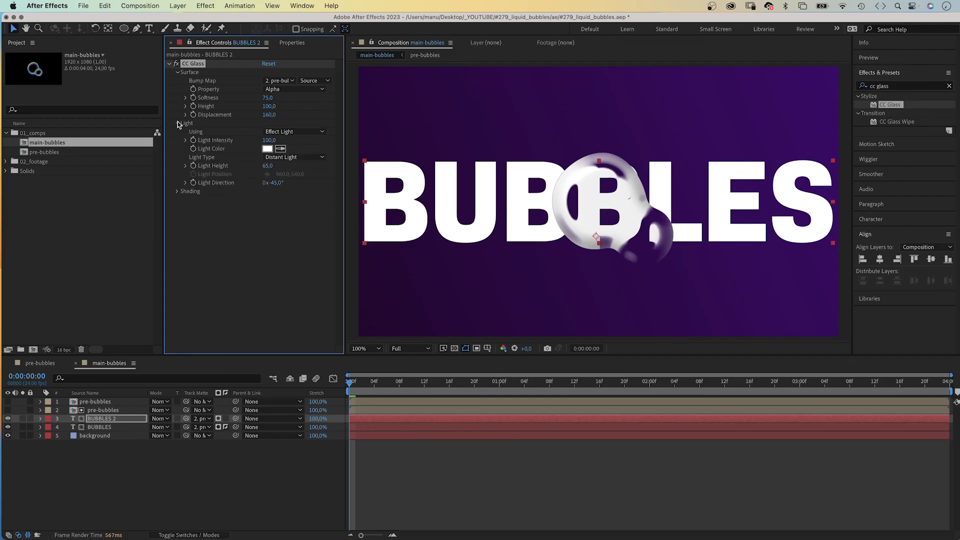
click(177, 191)
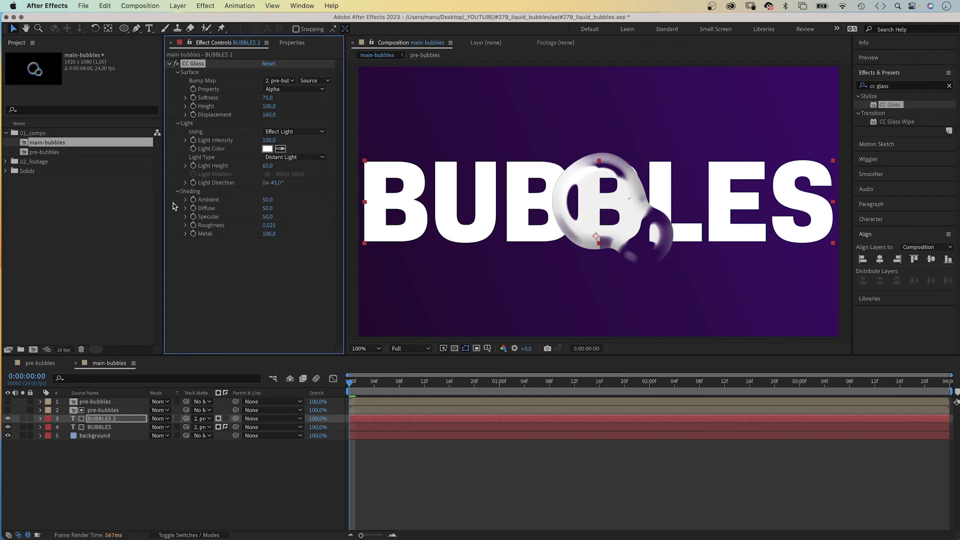
click(265, 209)
text(20)
key(Return)
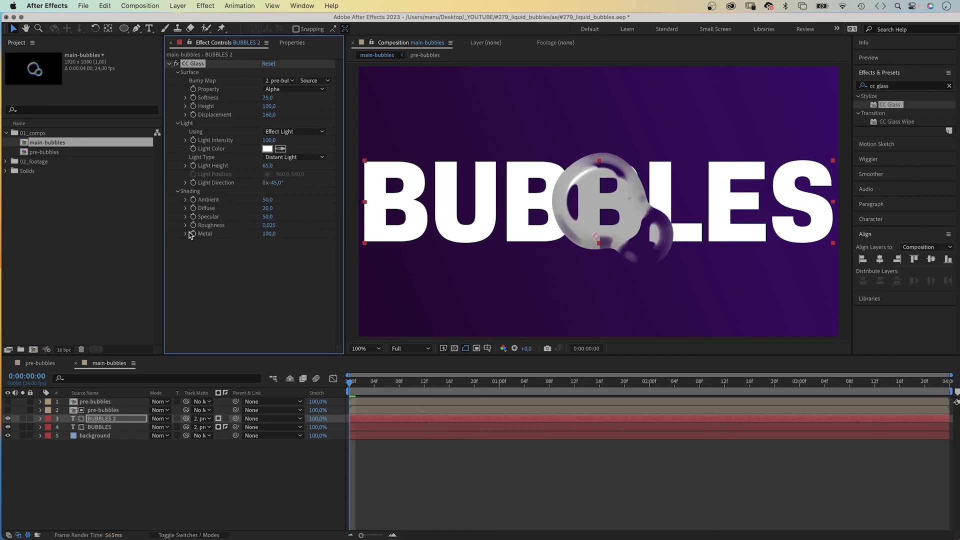
click(266, 217)
text(100)
key(Return)
Step: Show the pre-bubbles layer in Screen blend mode, then open the pre-bubbles comp
click(8, 403)
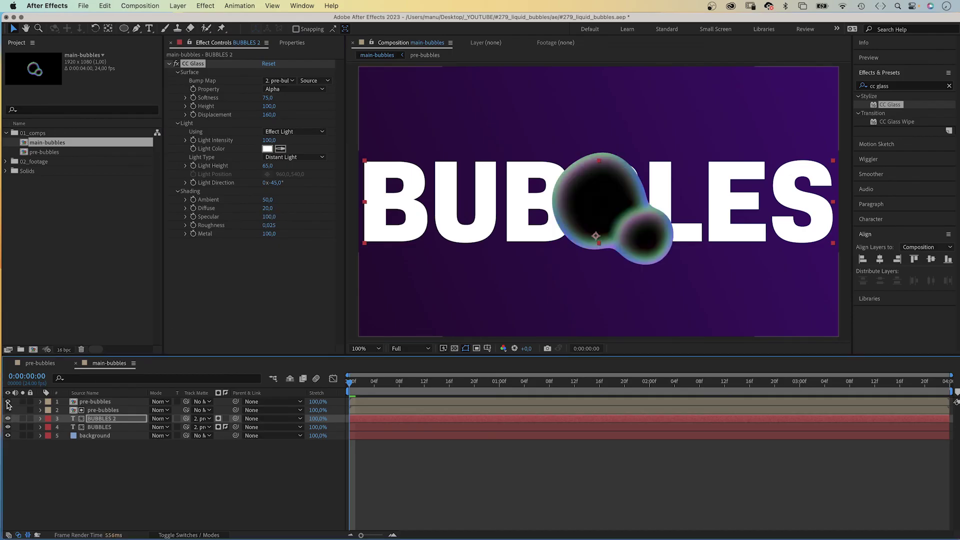
click(161, 402)
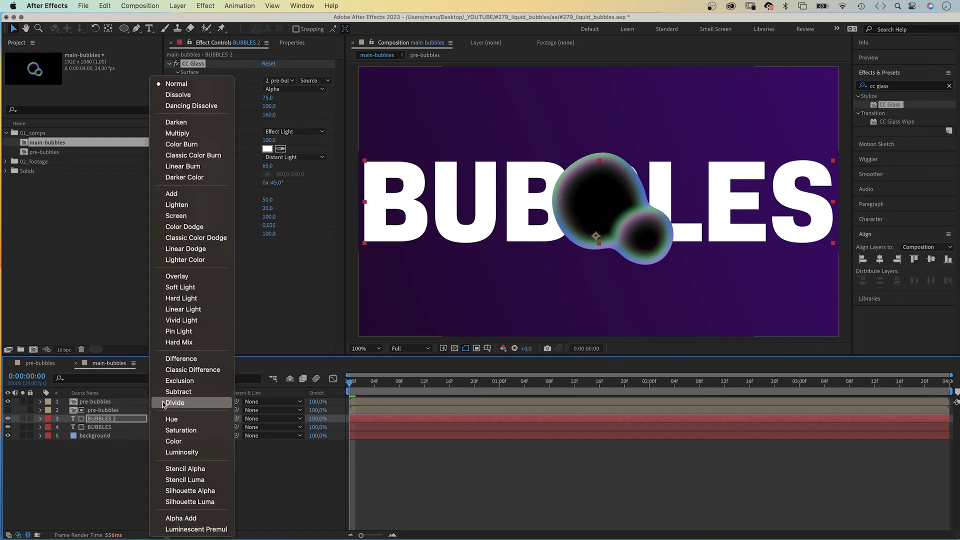
click(184, 219)
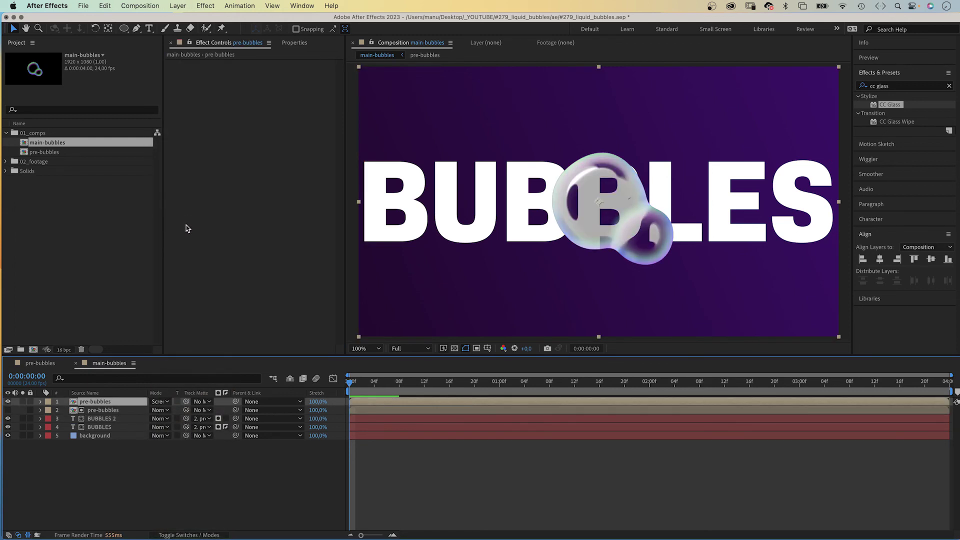
double_click(97, 405)
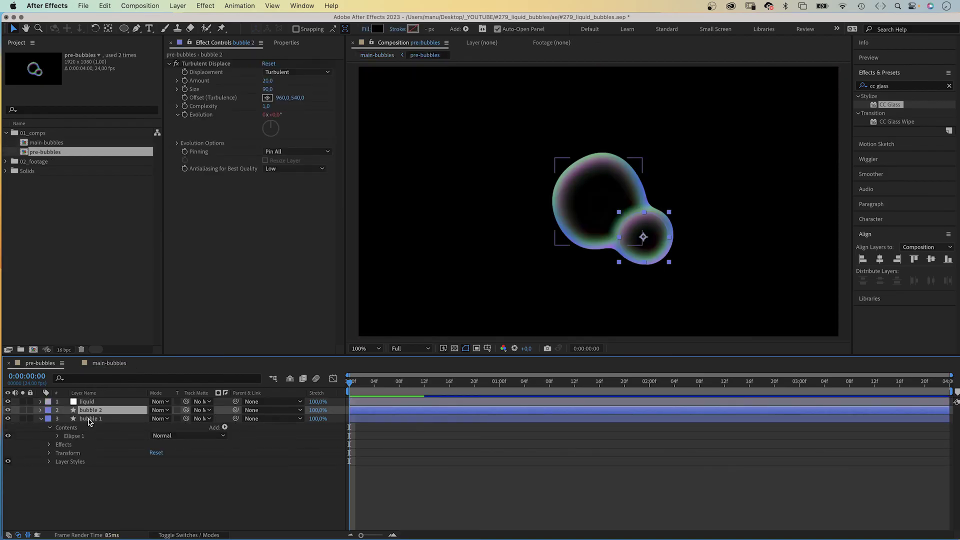
Step: Move bubble 1 up-left and drag bubble 2 to overlap it as one blob
click(90, 418)
drag(598, 203, 582, 162)
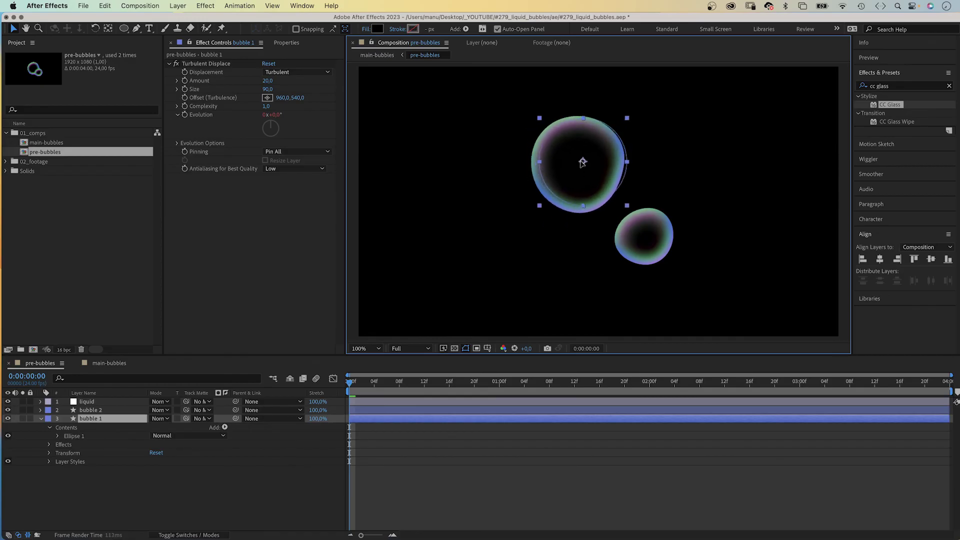
click(105, 410)
drag(643, 238, 536, 189)
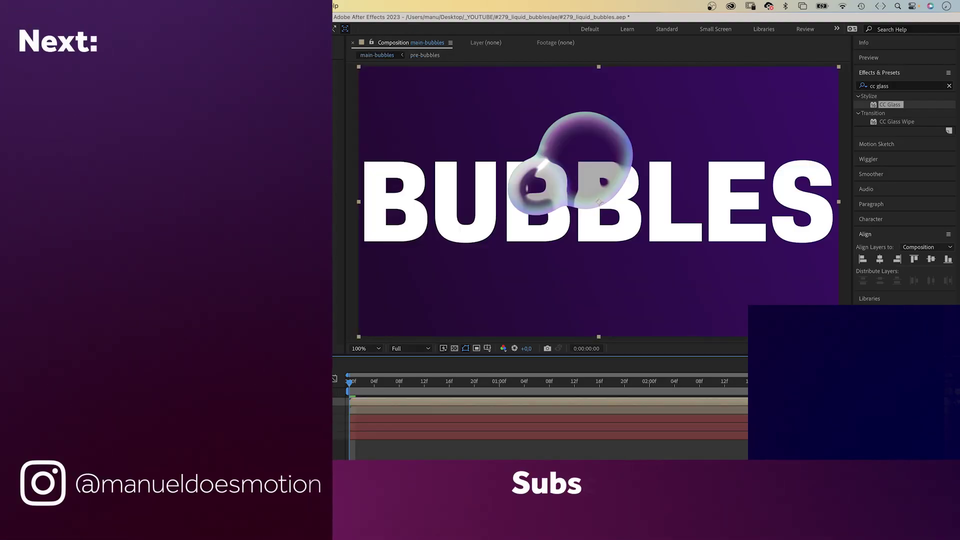
Step: Drag the small bubble down beneath the big one to form a drip-shaped blob
drag(536, 189, 617, 215)
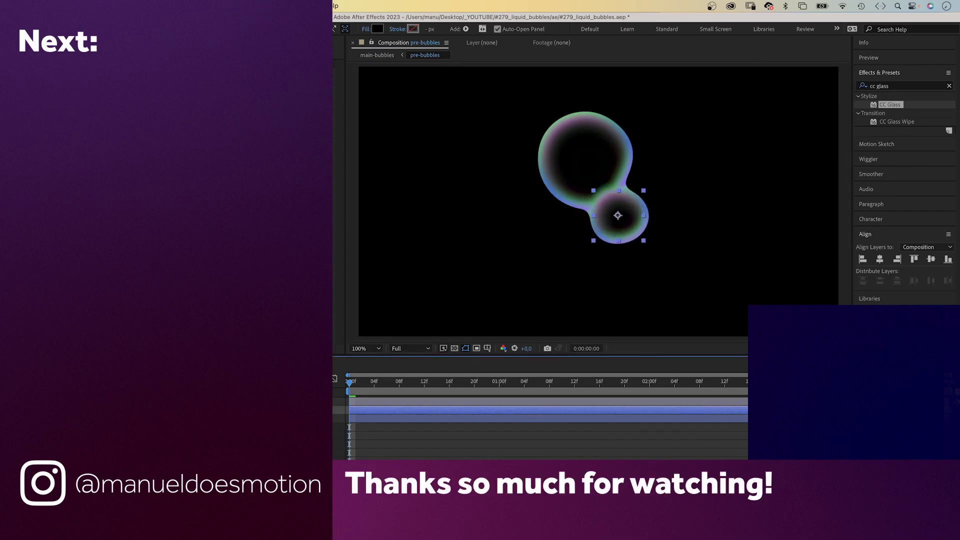